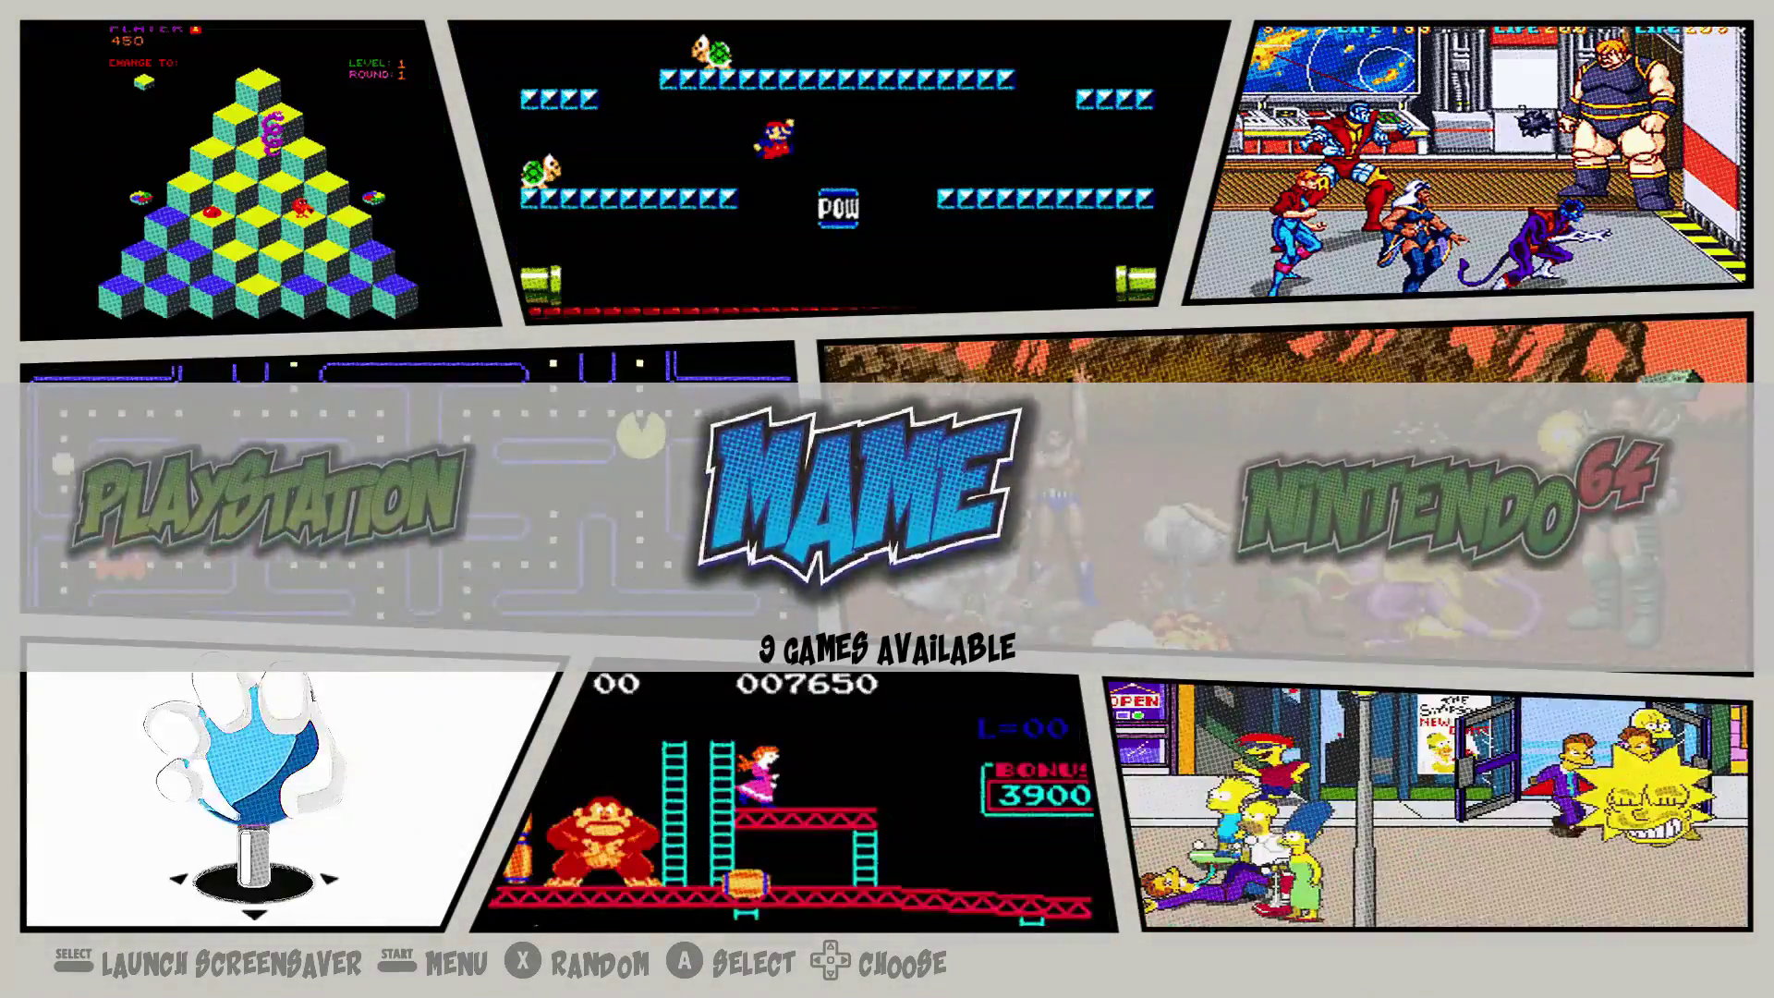
# Step: Scroll the system carousel through PlayStation, Mega Drive and Nintendo 64, finishing on MAME (9 games)
pyautogui.press('Left')
pyautogui.press('Left')
pyautogui.press('Left')
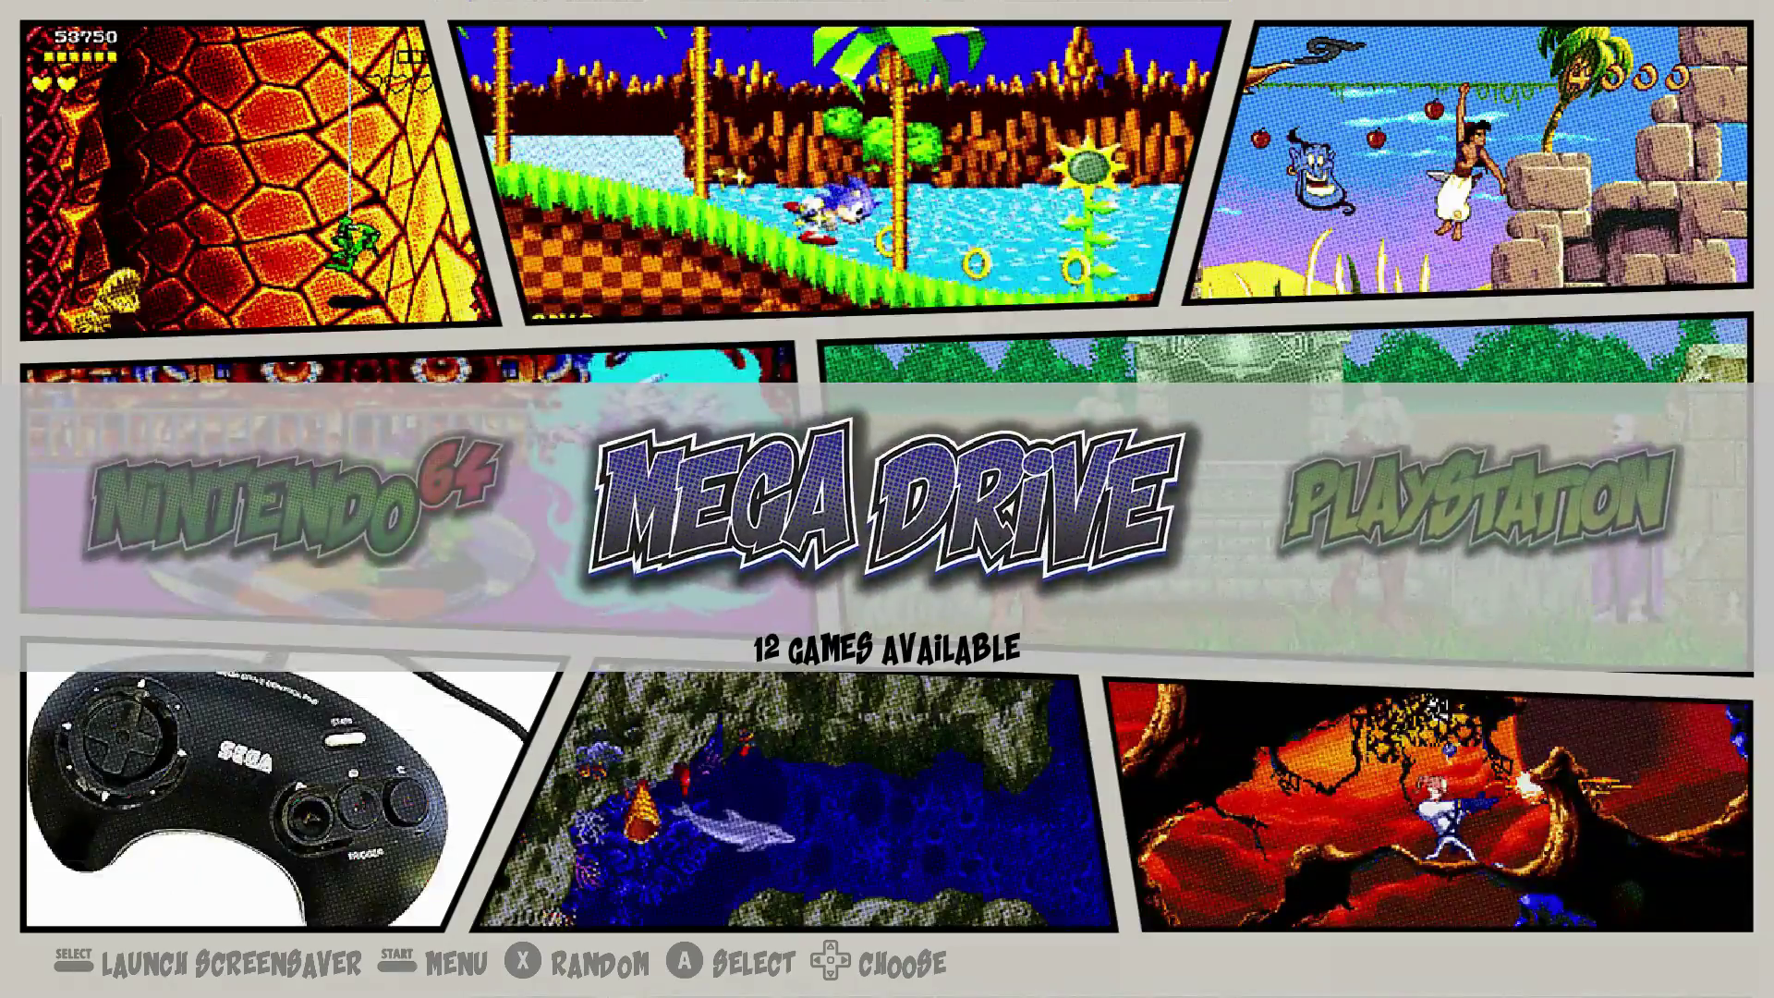
pyautogui.press('Left')
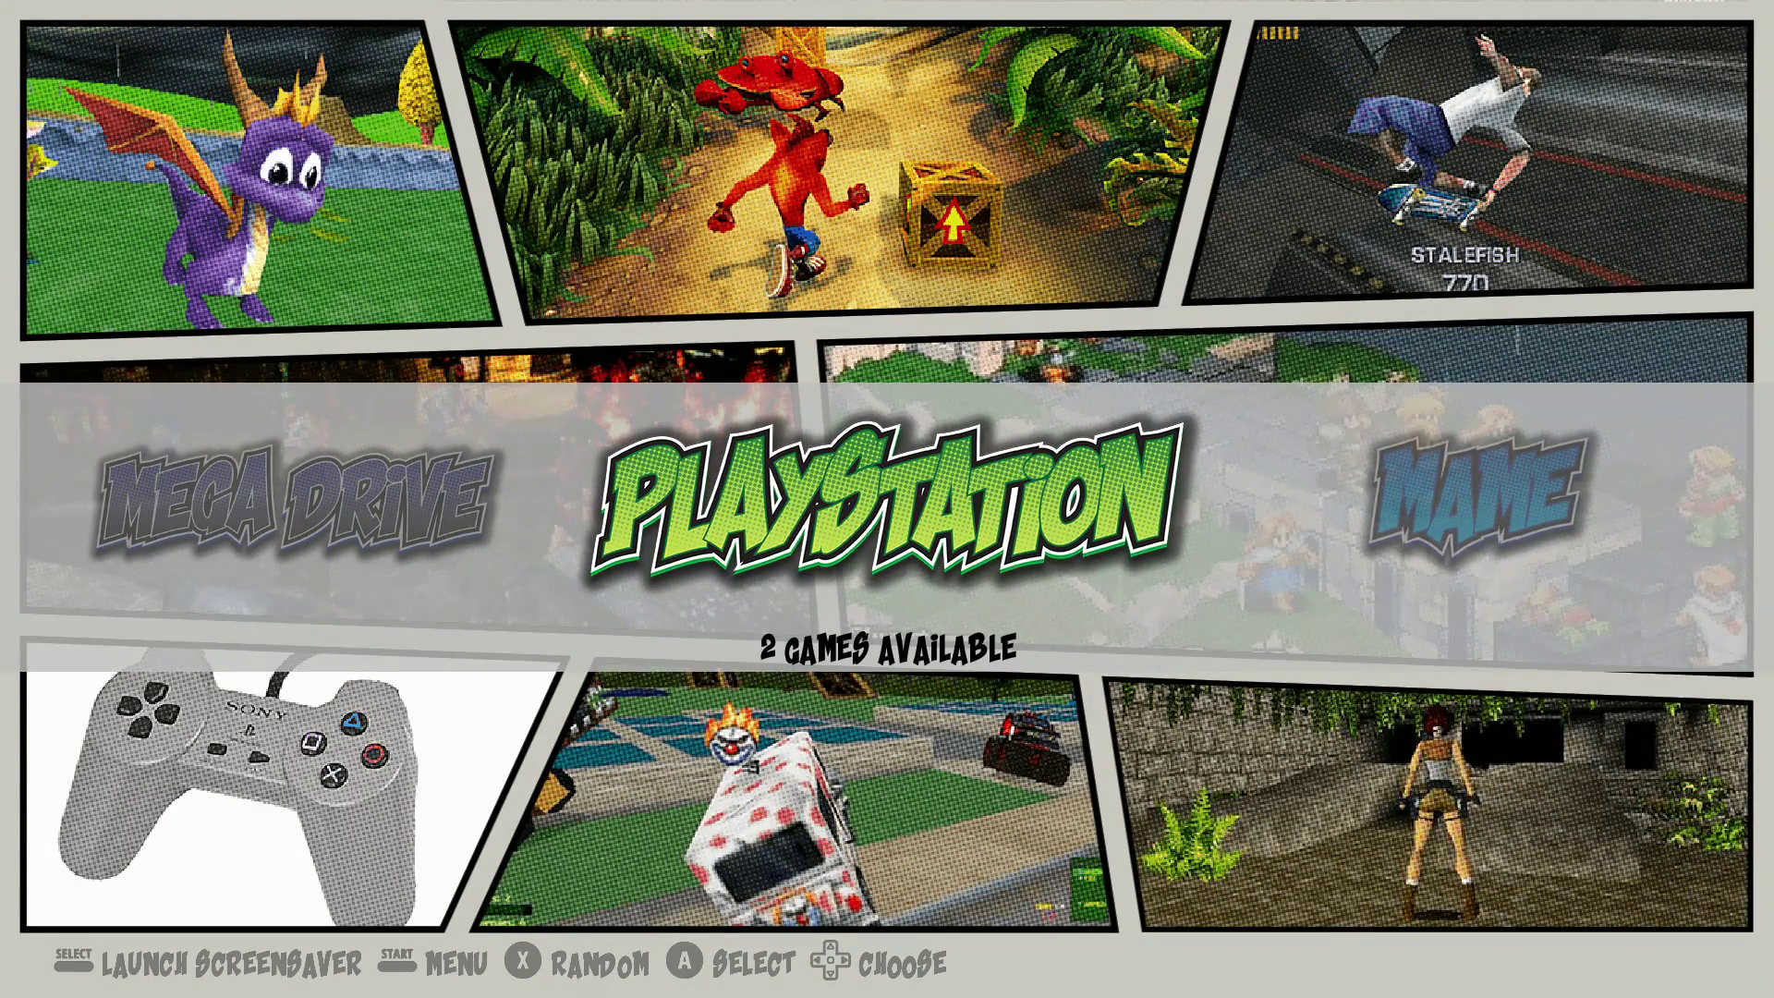
pyautogui.press('Left')
pyautogui.press('Left')
pyautogui.press('Left')
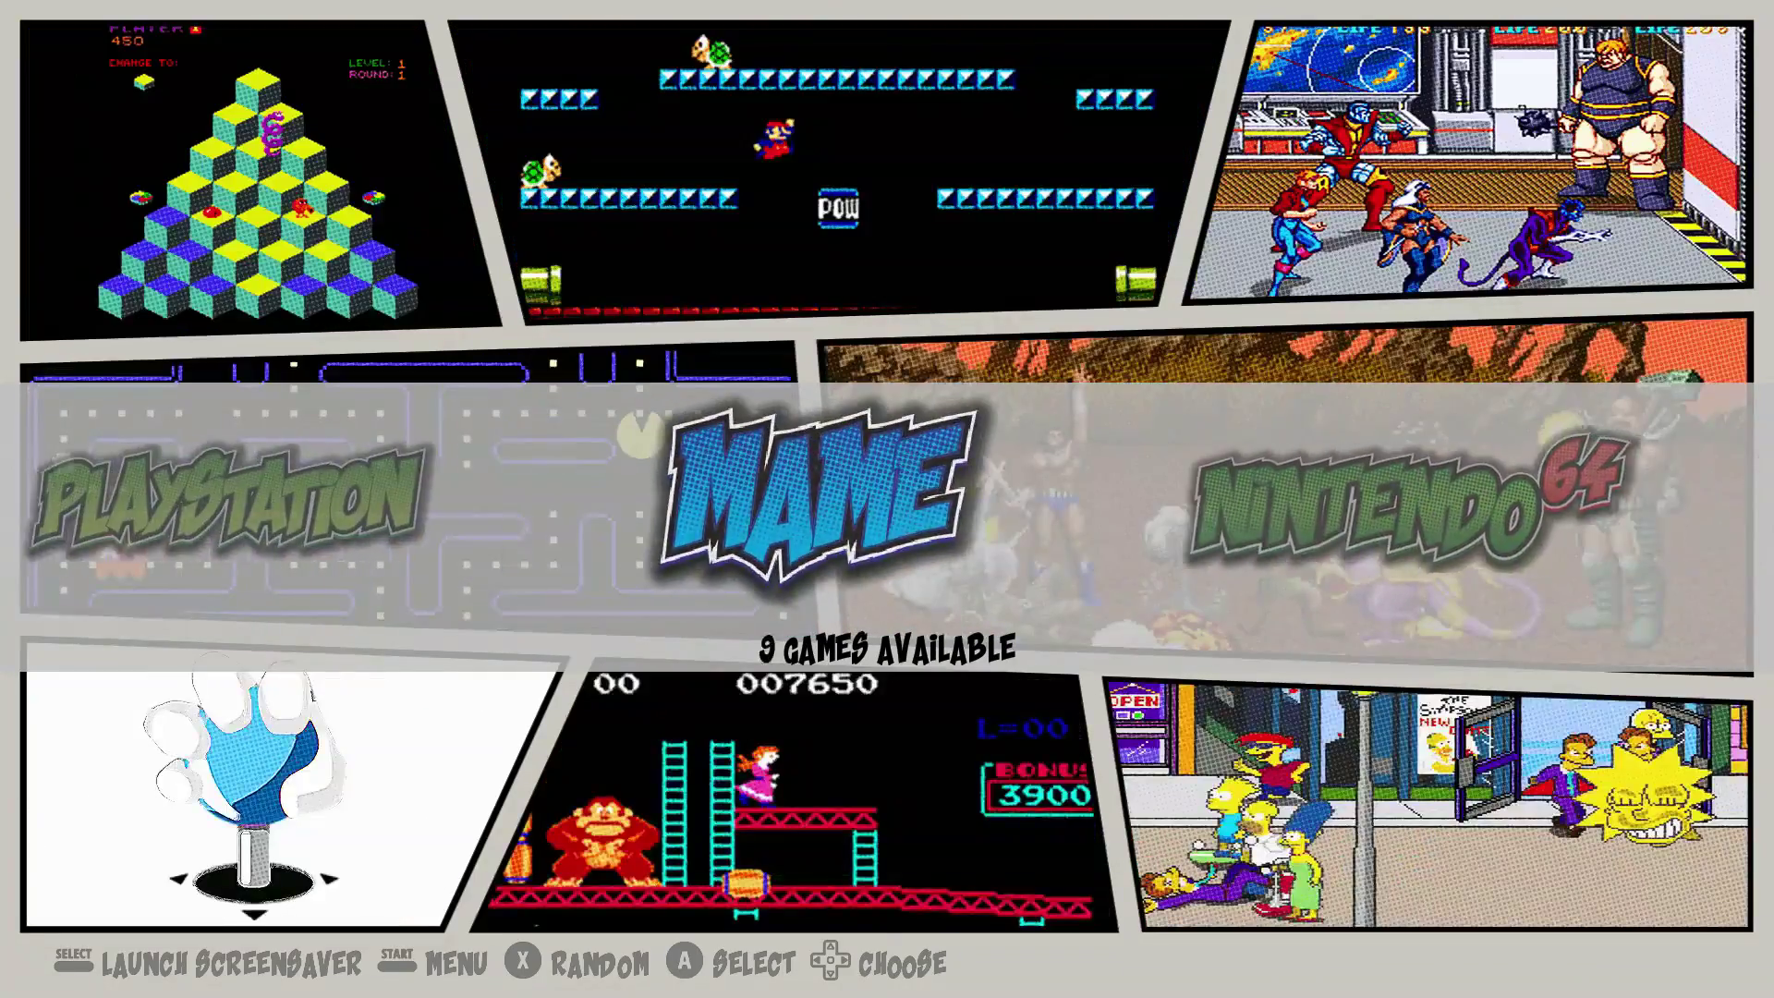
pyautogui.press('Left')
pyautogui.press('Right')
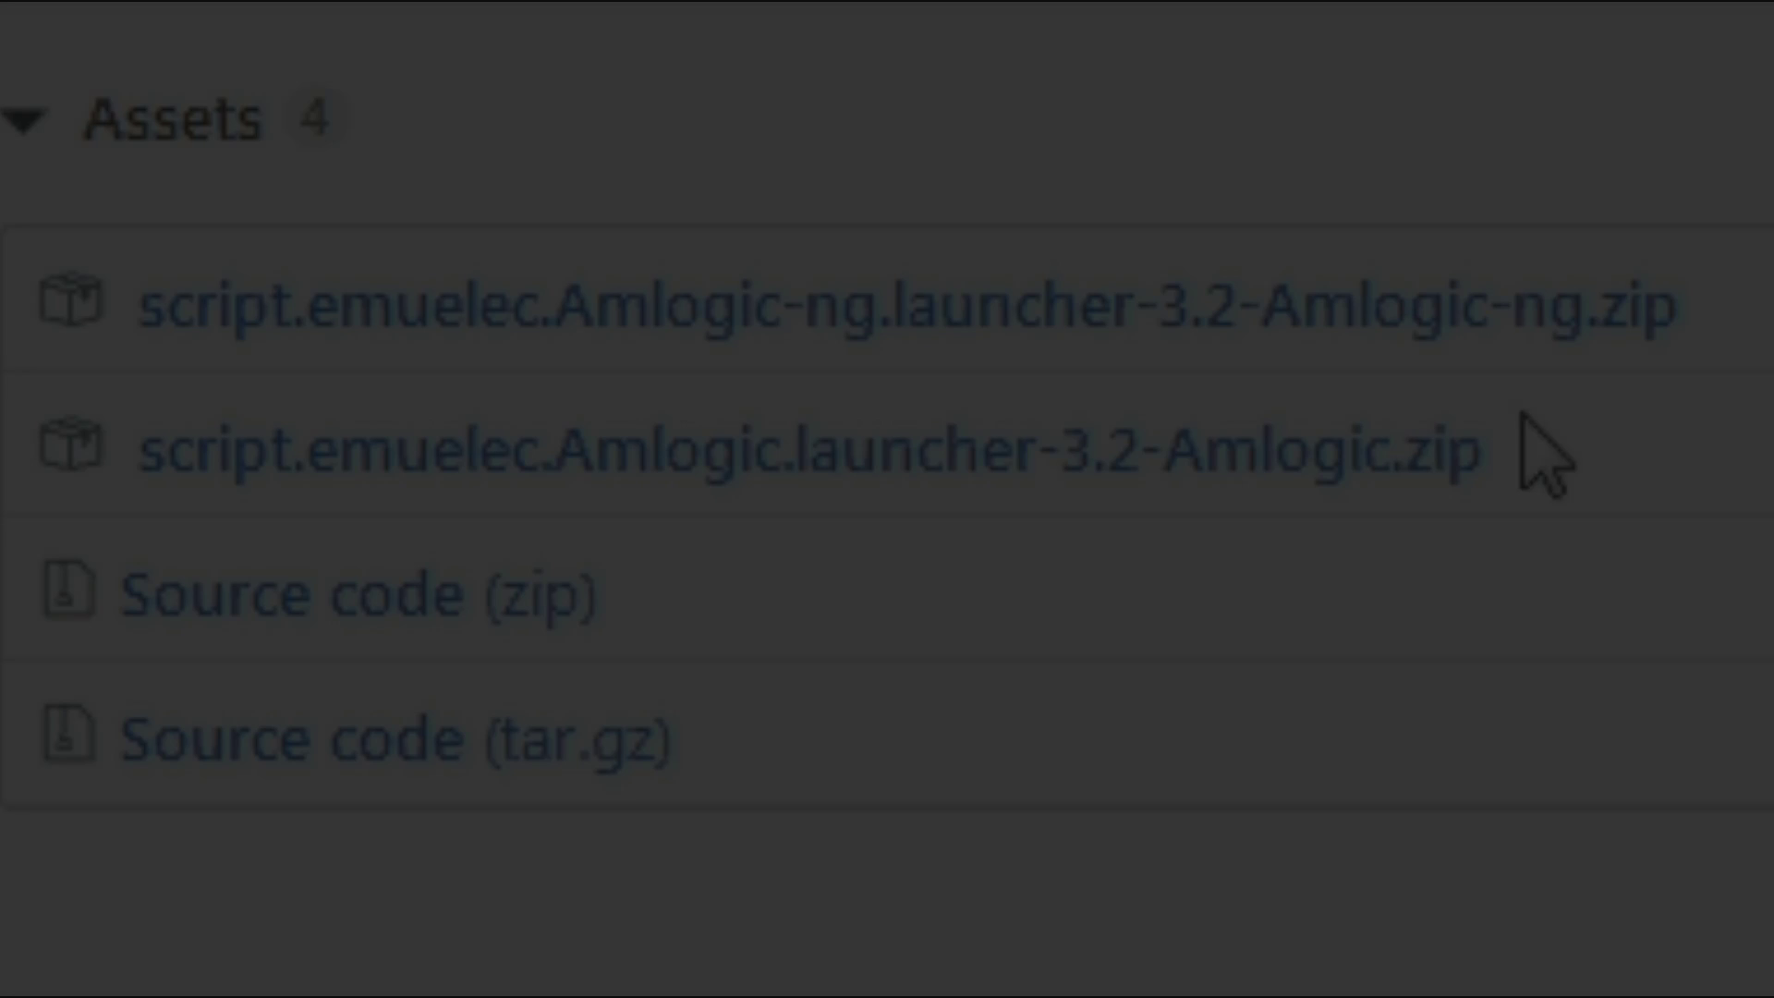
# Step: Move down the CoreELEC main menu to TV shows
pyautogui.press('Down')
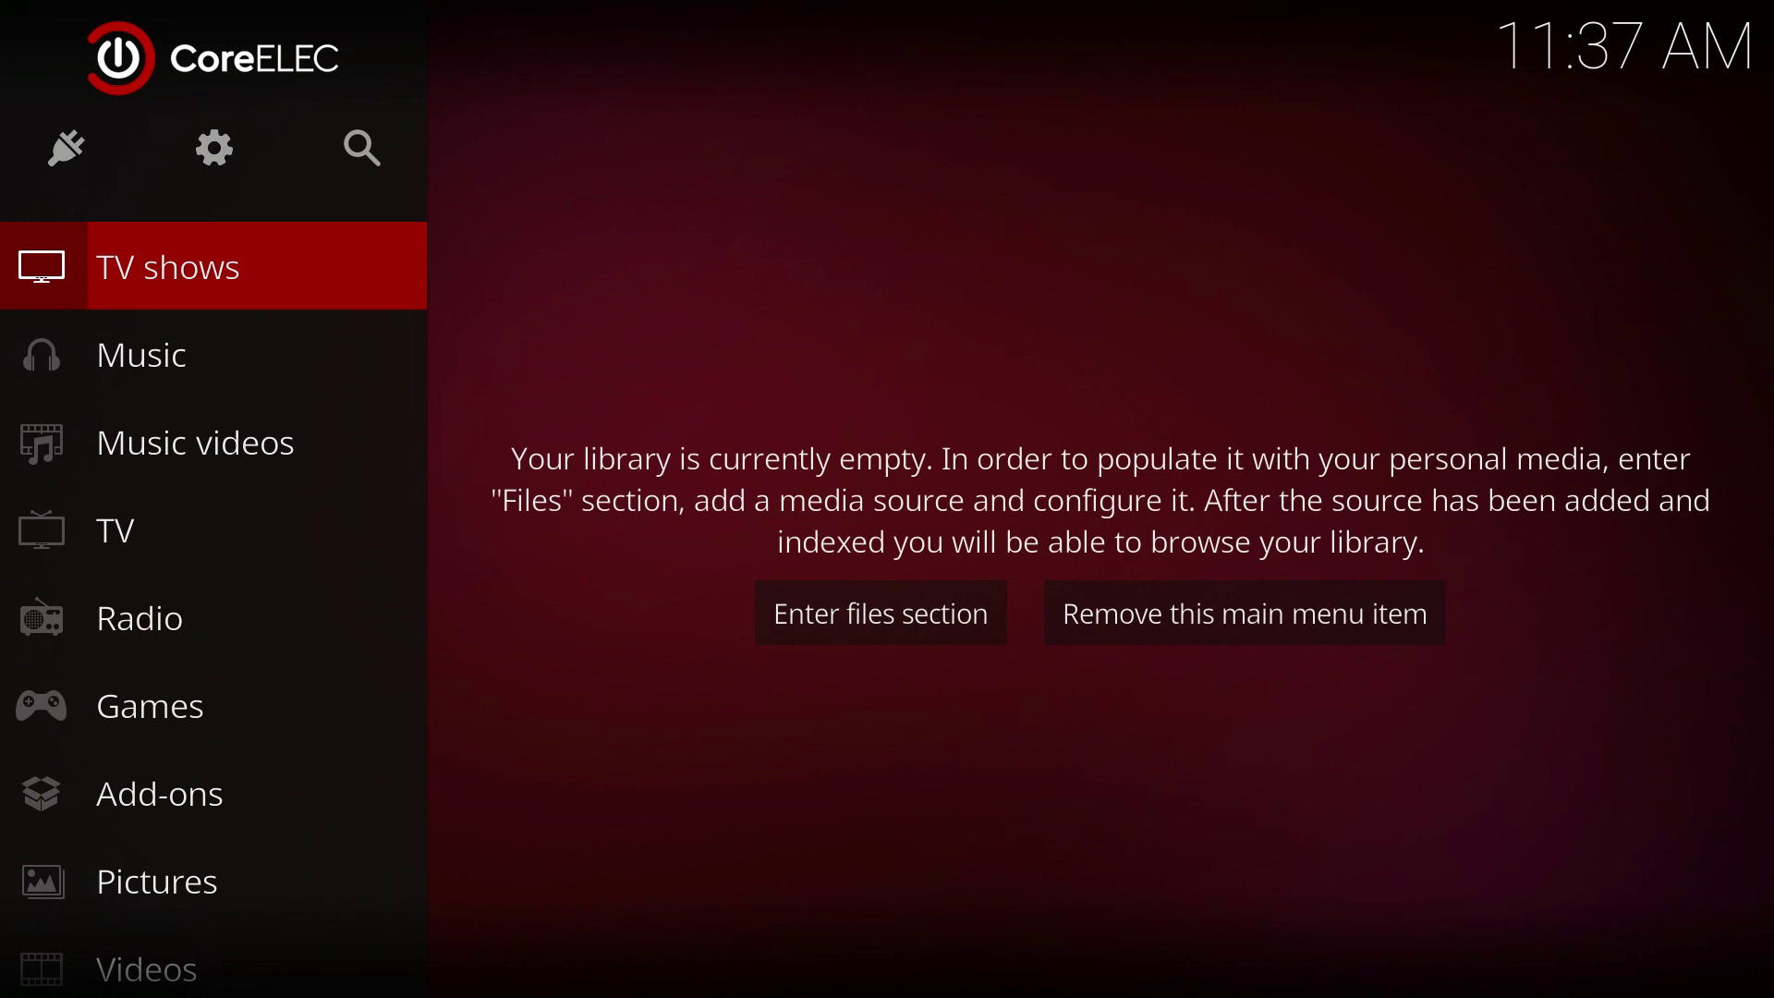
# Step: Go down to Add-ons, across the category tiles to Install from zip file, and select it
pyautogui.press('Down')
pyautogui.press('Down')
pyautogui.press('Down')
pyautogui.press('Down')
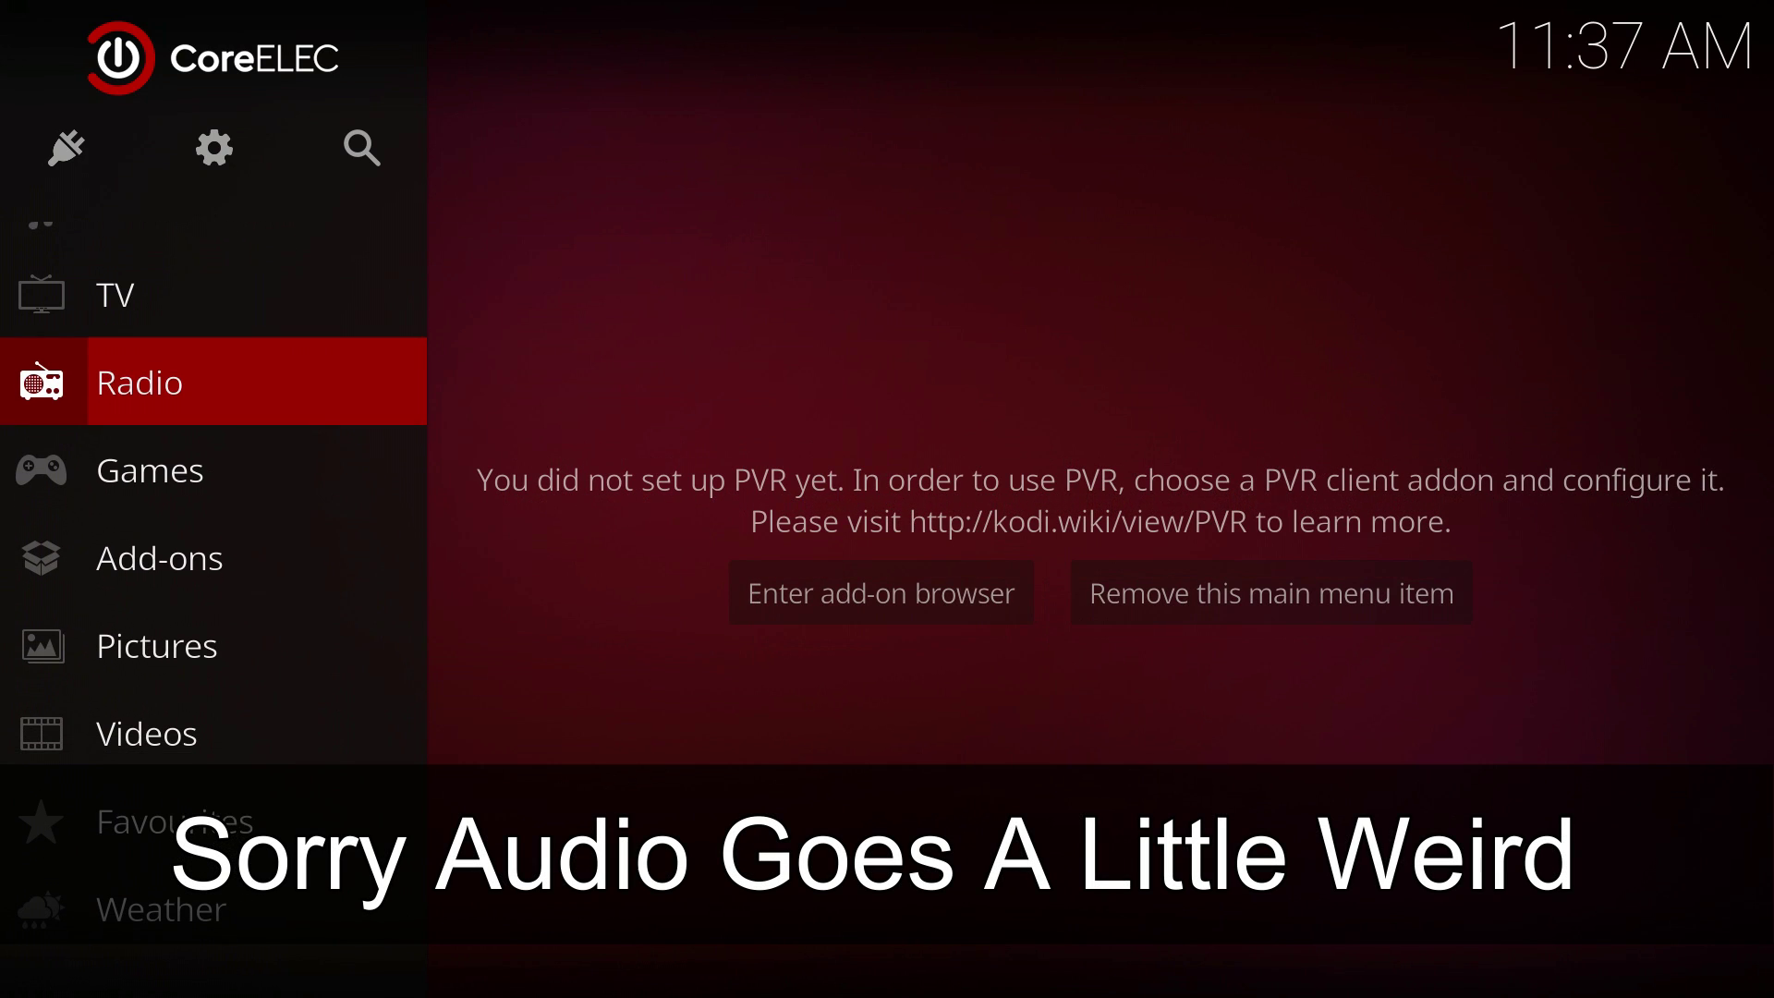
pyautogui.press('Down')
pyautogui.press('Down')
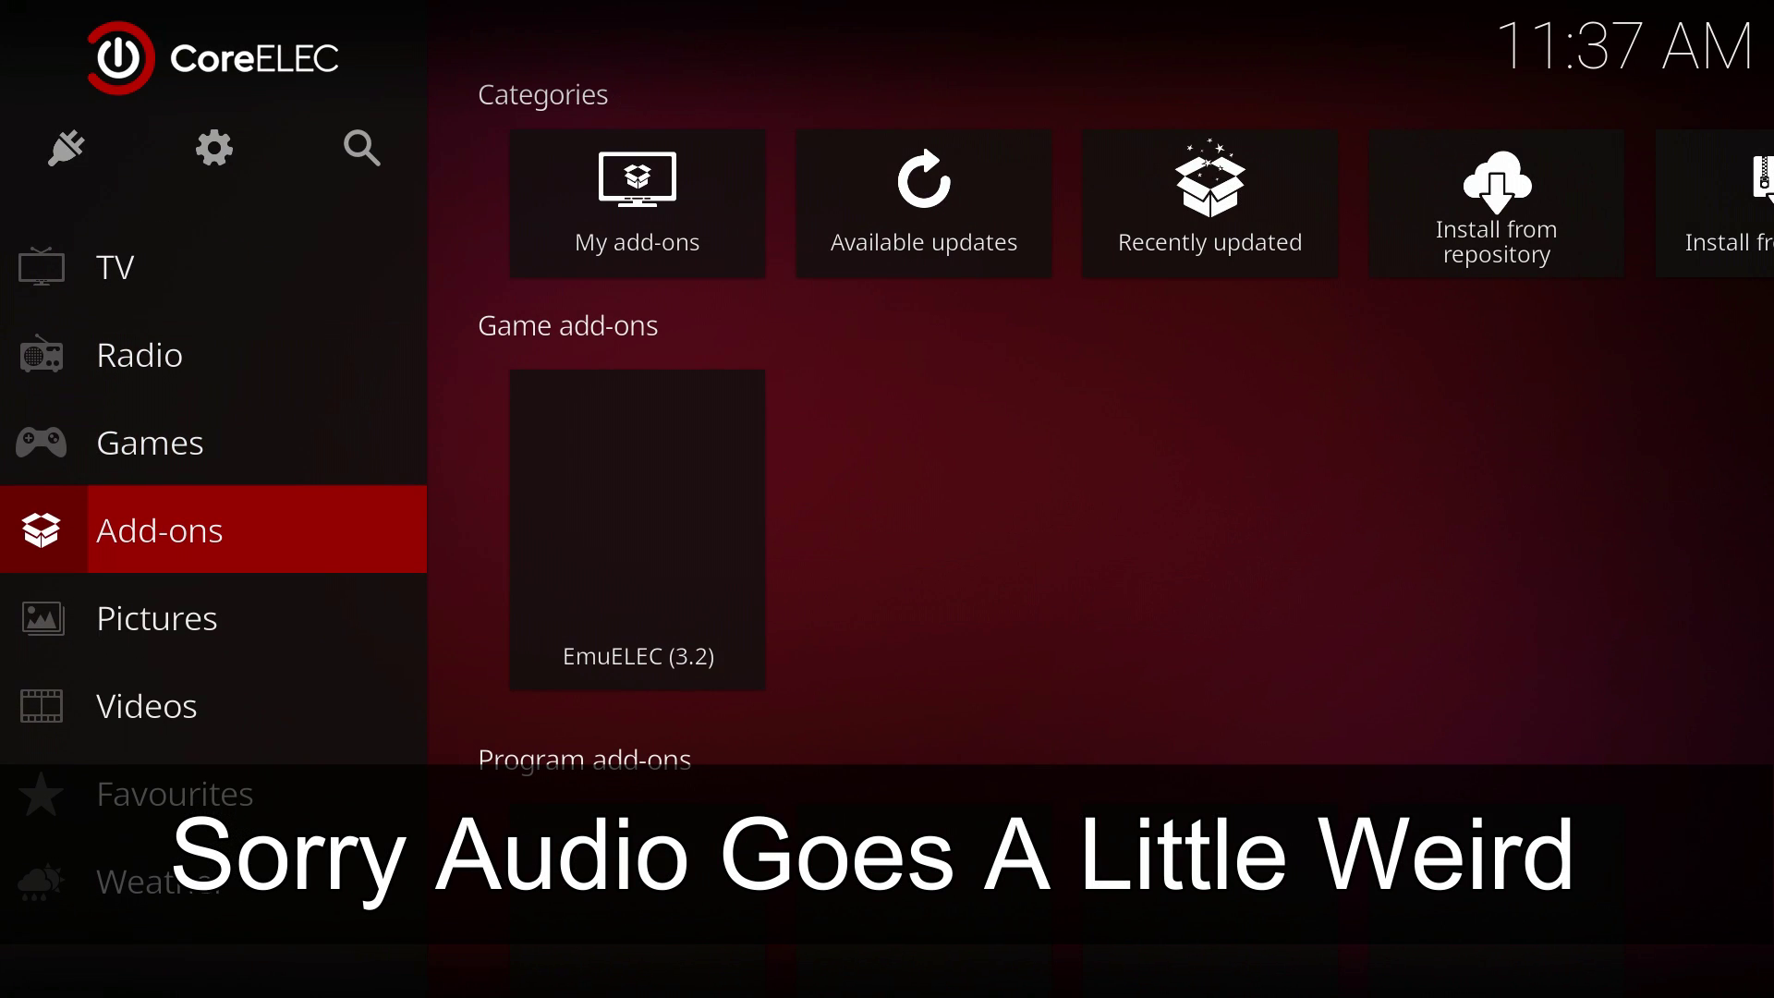
pyautogui.press('Right')
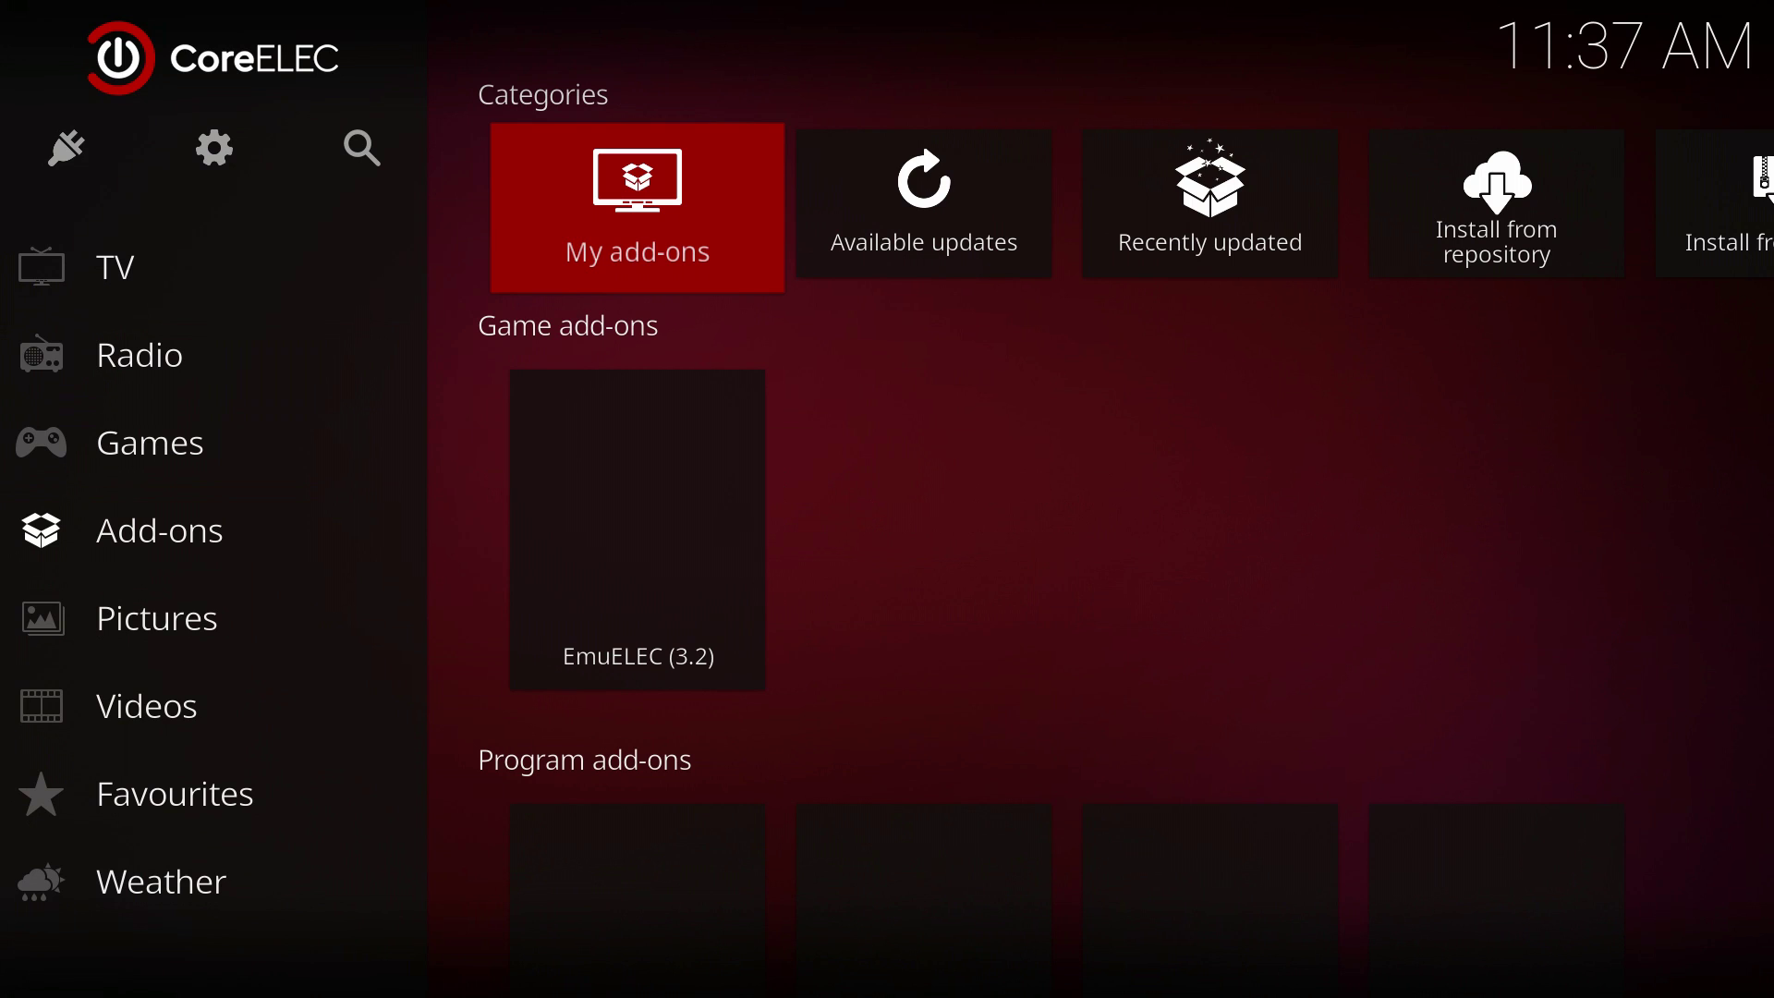
pyautogui.press('Right')
pyautogui.press('Right')
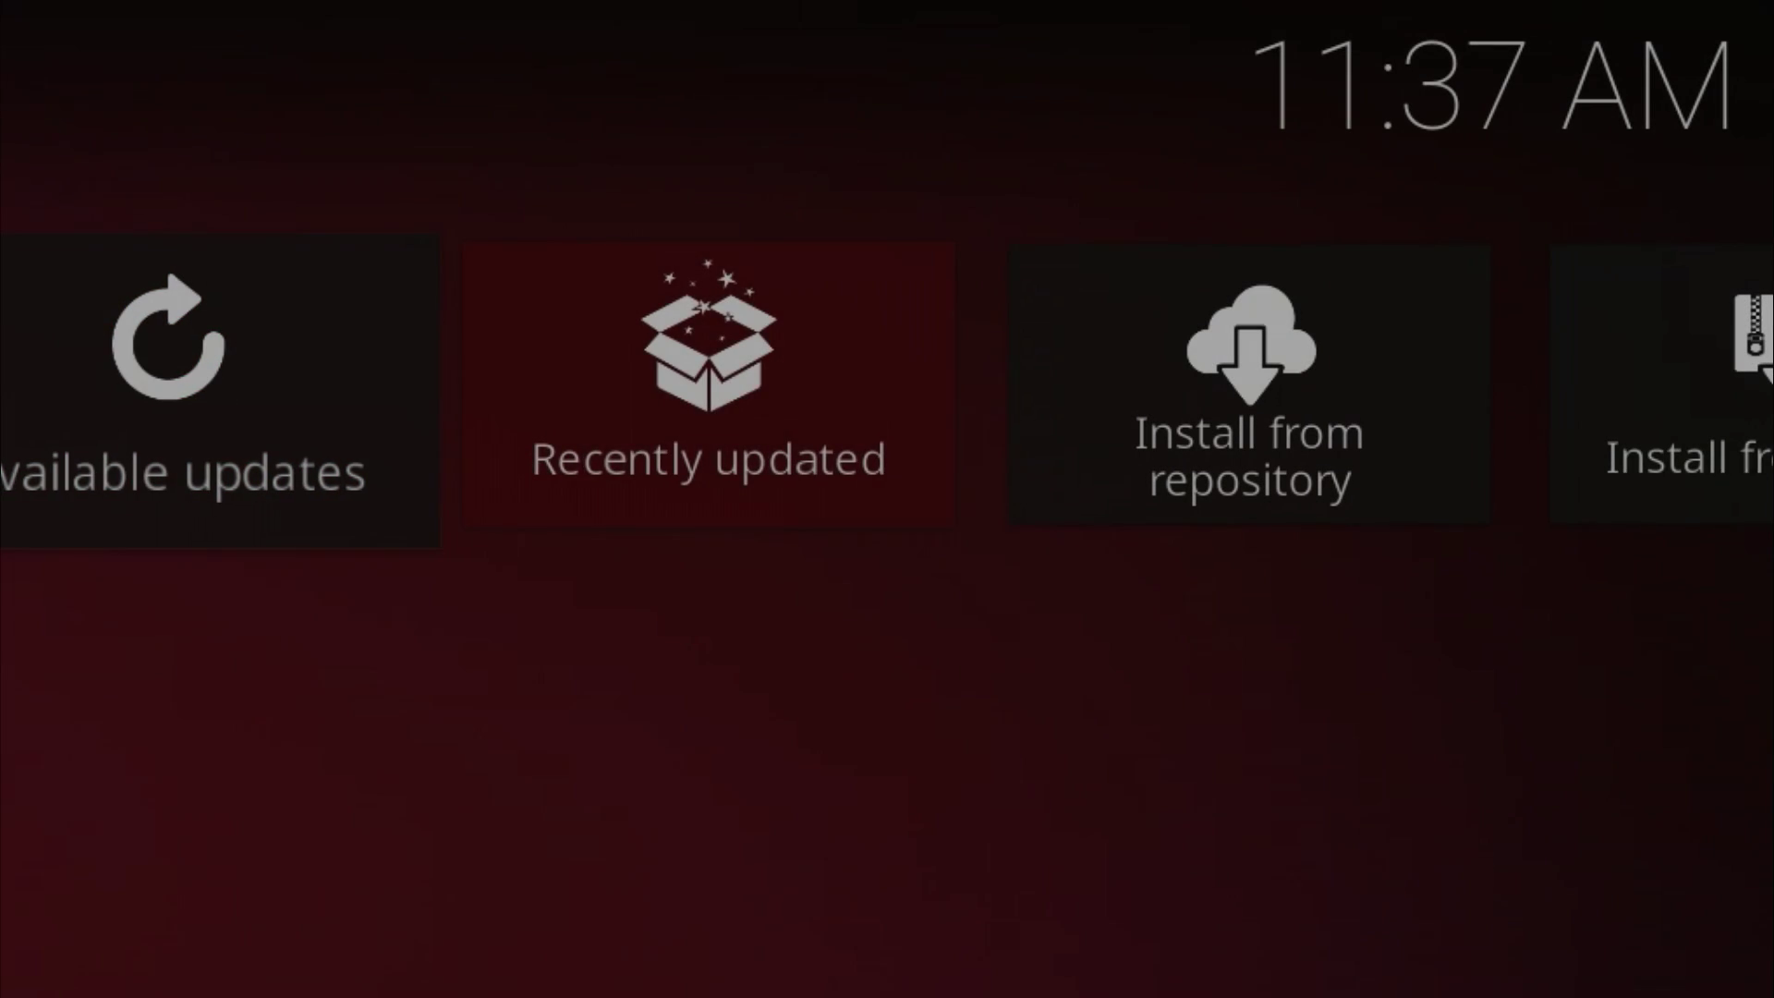
pyautogui.press('Right')
pyautogui.press('Right')
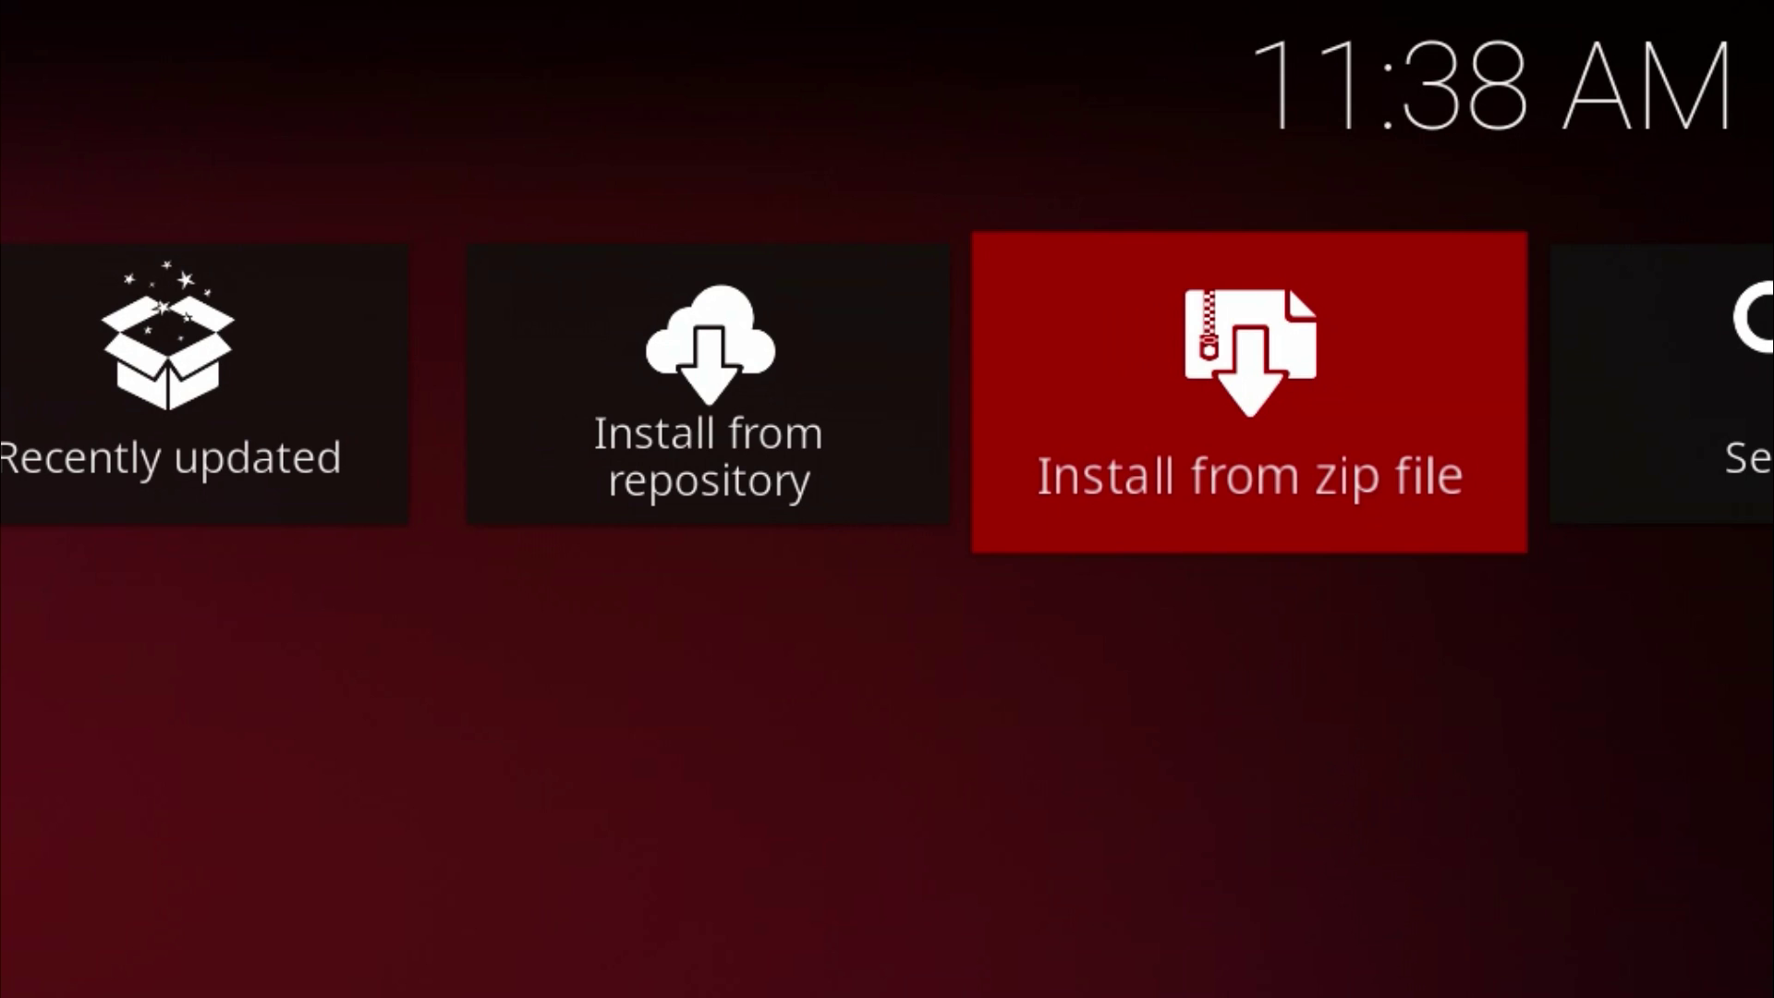
pyautogui.press('Return')
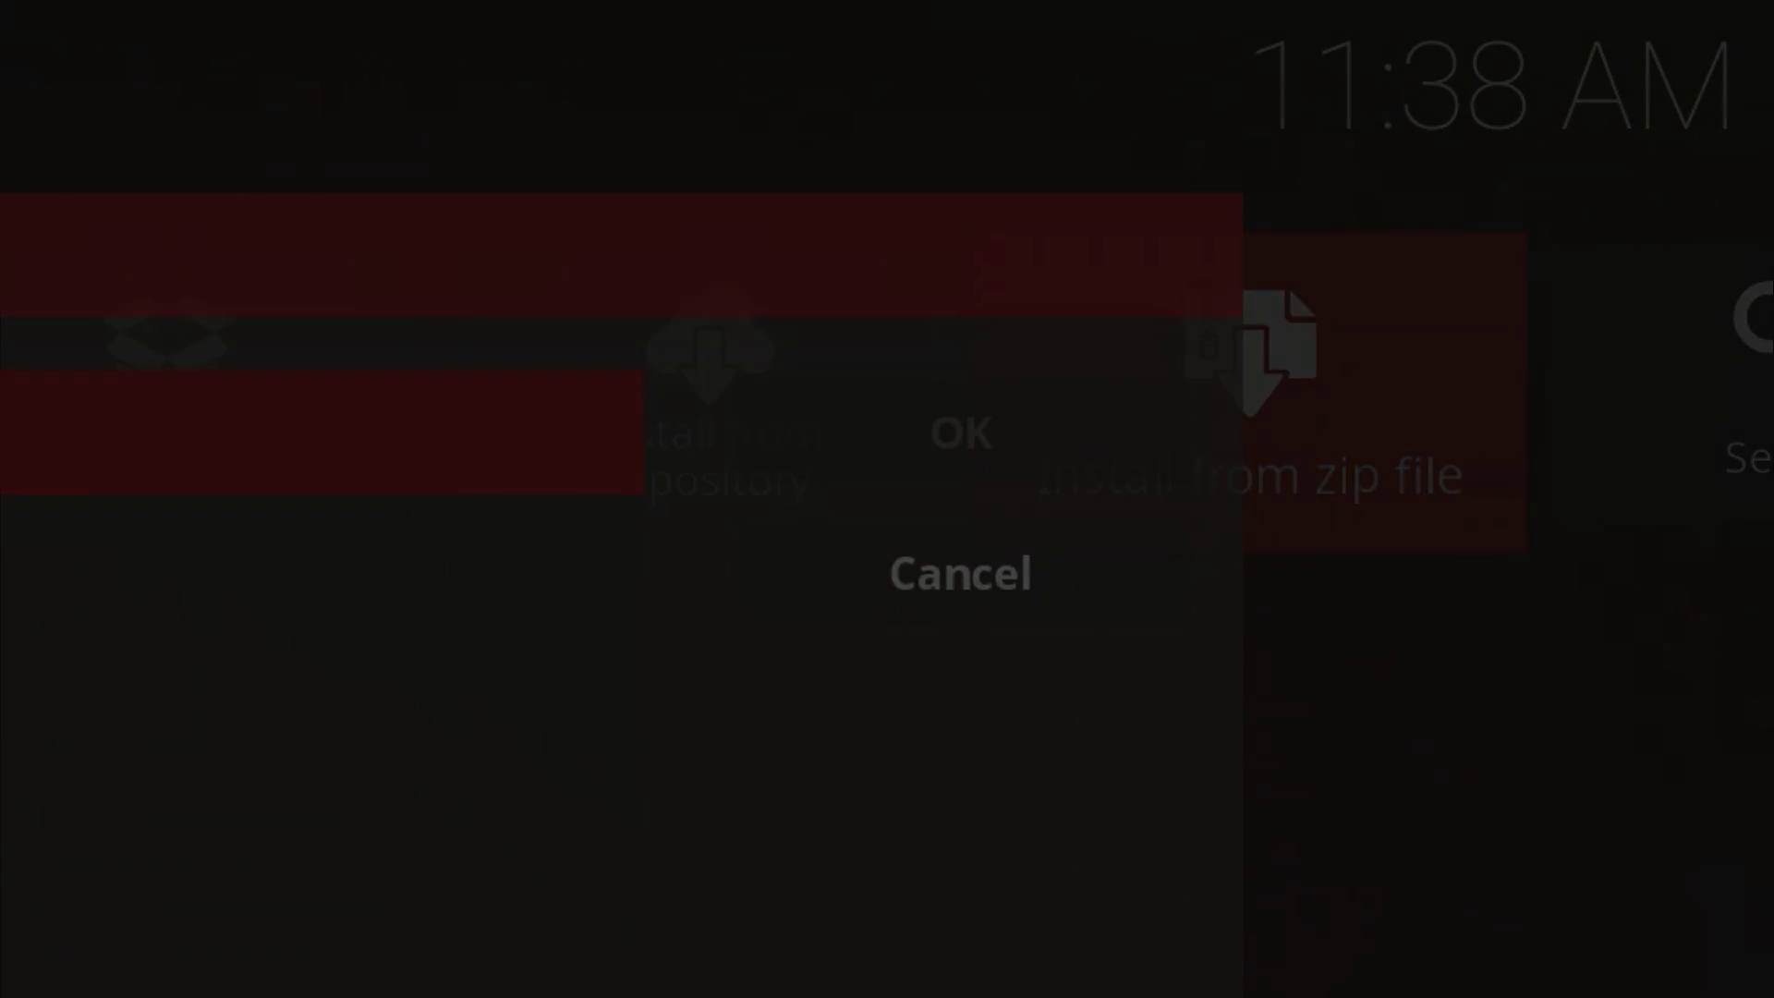
# Step: Pick the SONY USB drive and install script.emuelec.Amlogic.launcher-3.2-Amlogic.zip from it
pyautogui.press('Down')
pyautogui.press('Down')
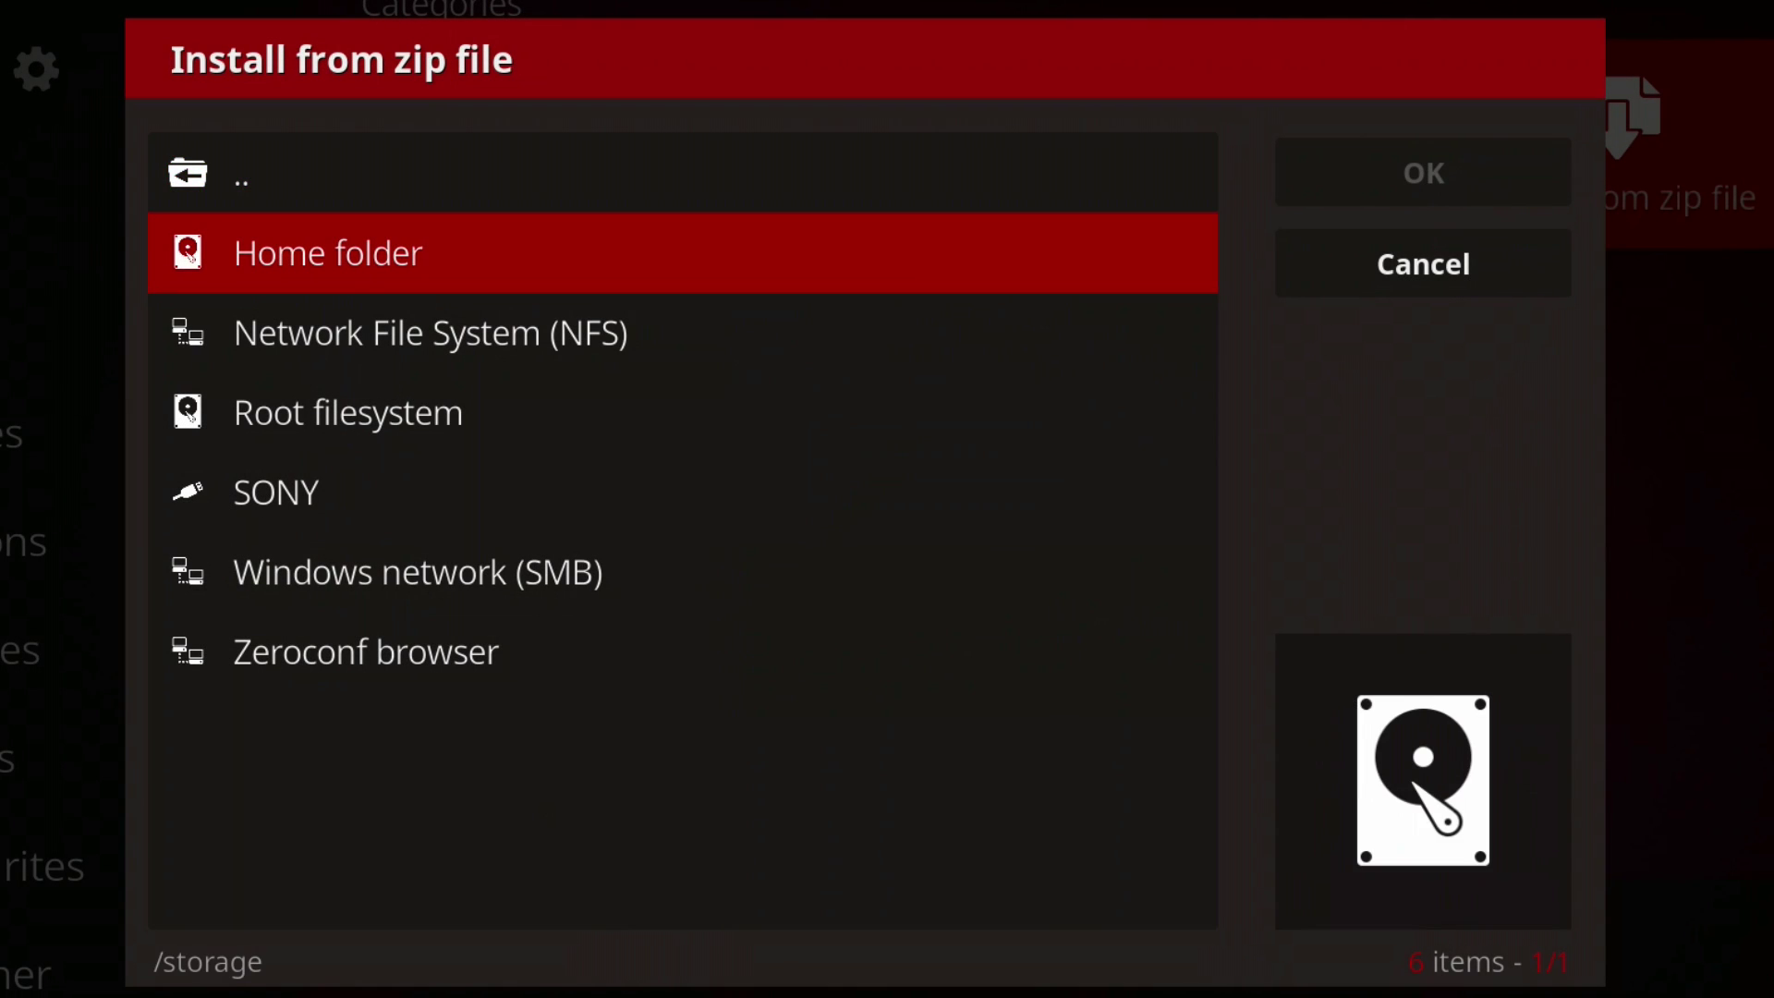
pyautogui.press('Down')
pyautogui.press('Down')
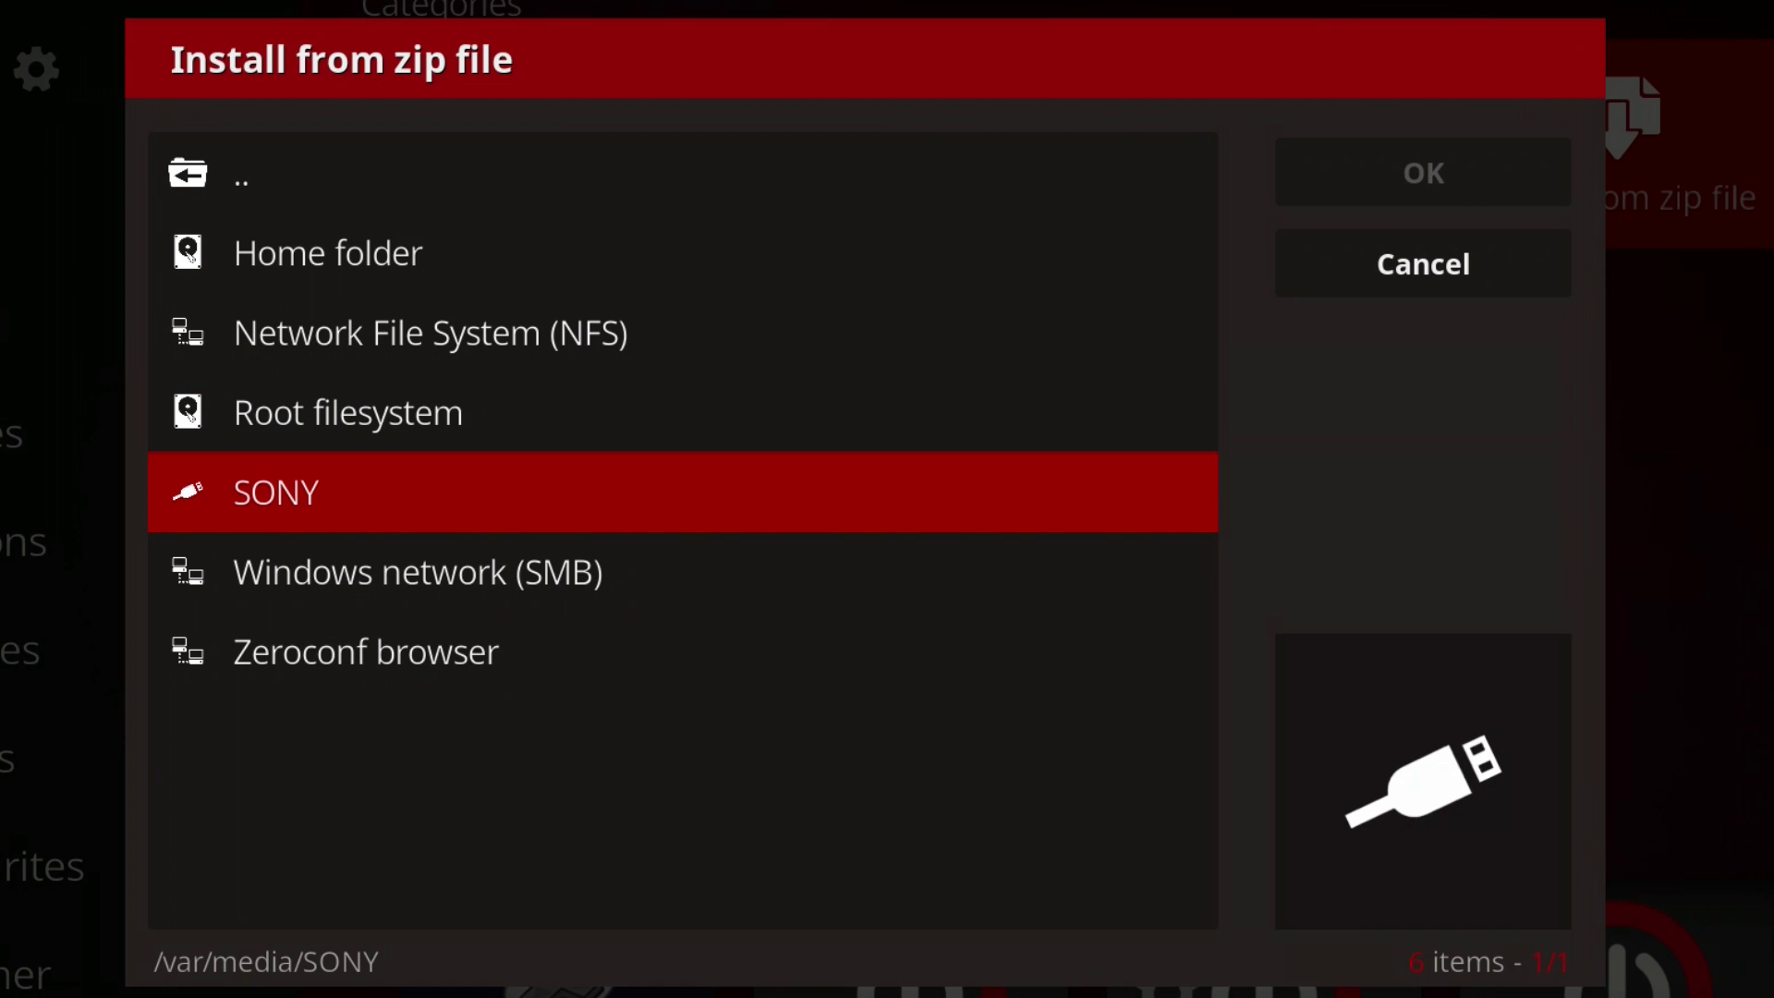
pyautogui.press('Return')
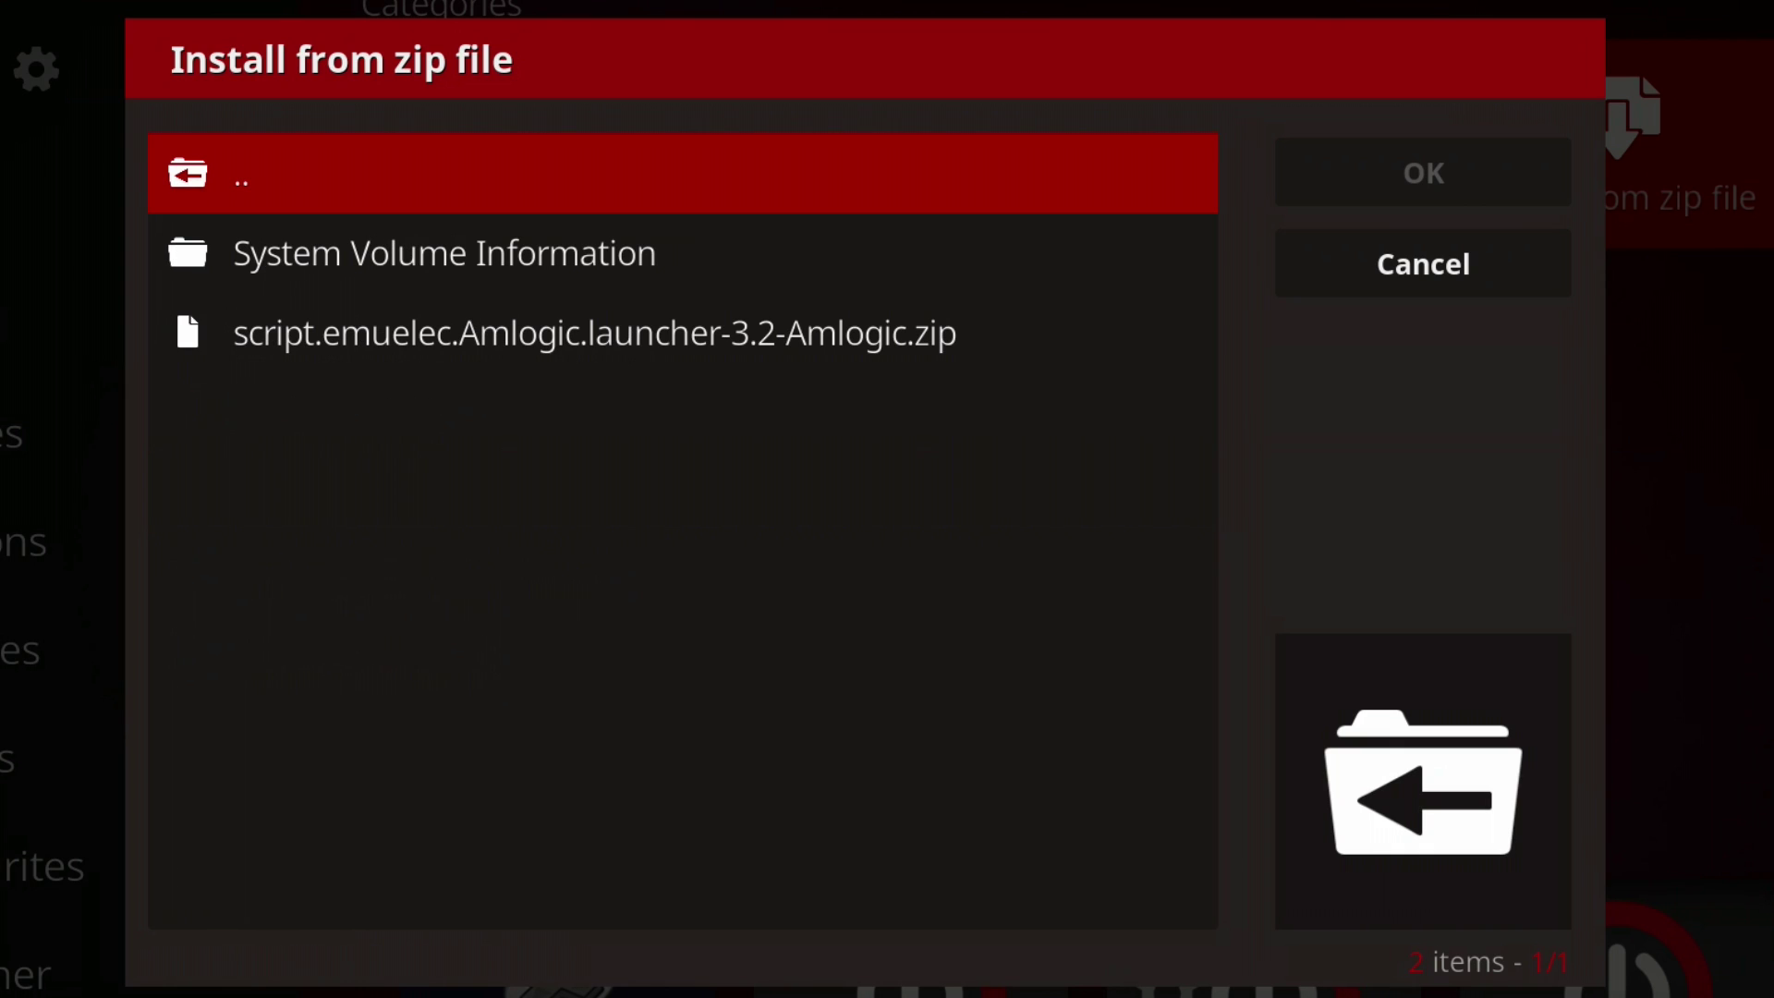
pyautogui.press('Down')
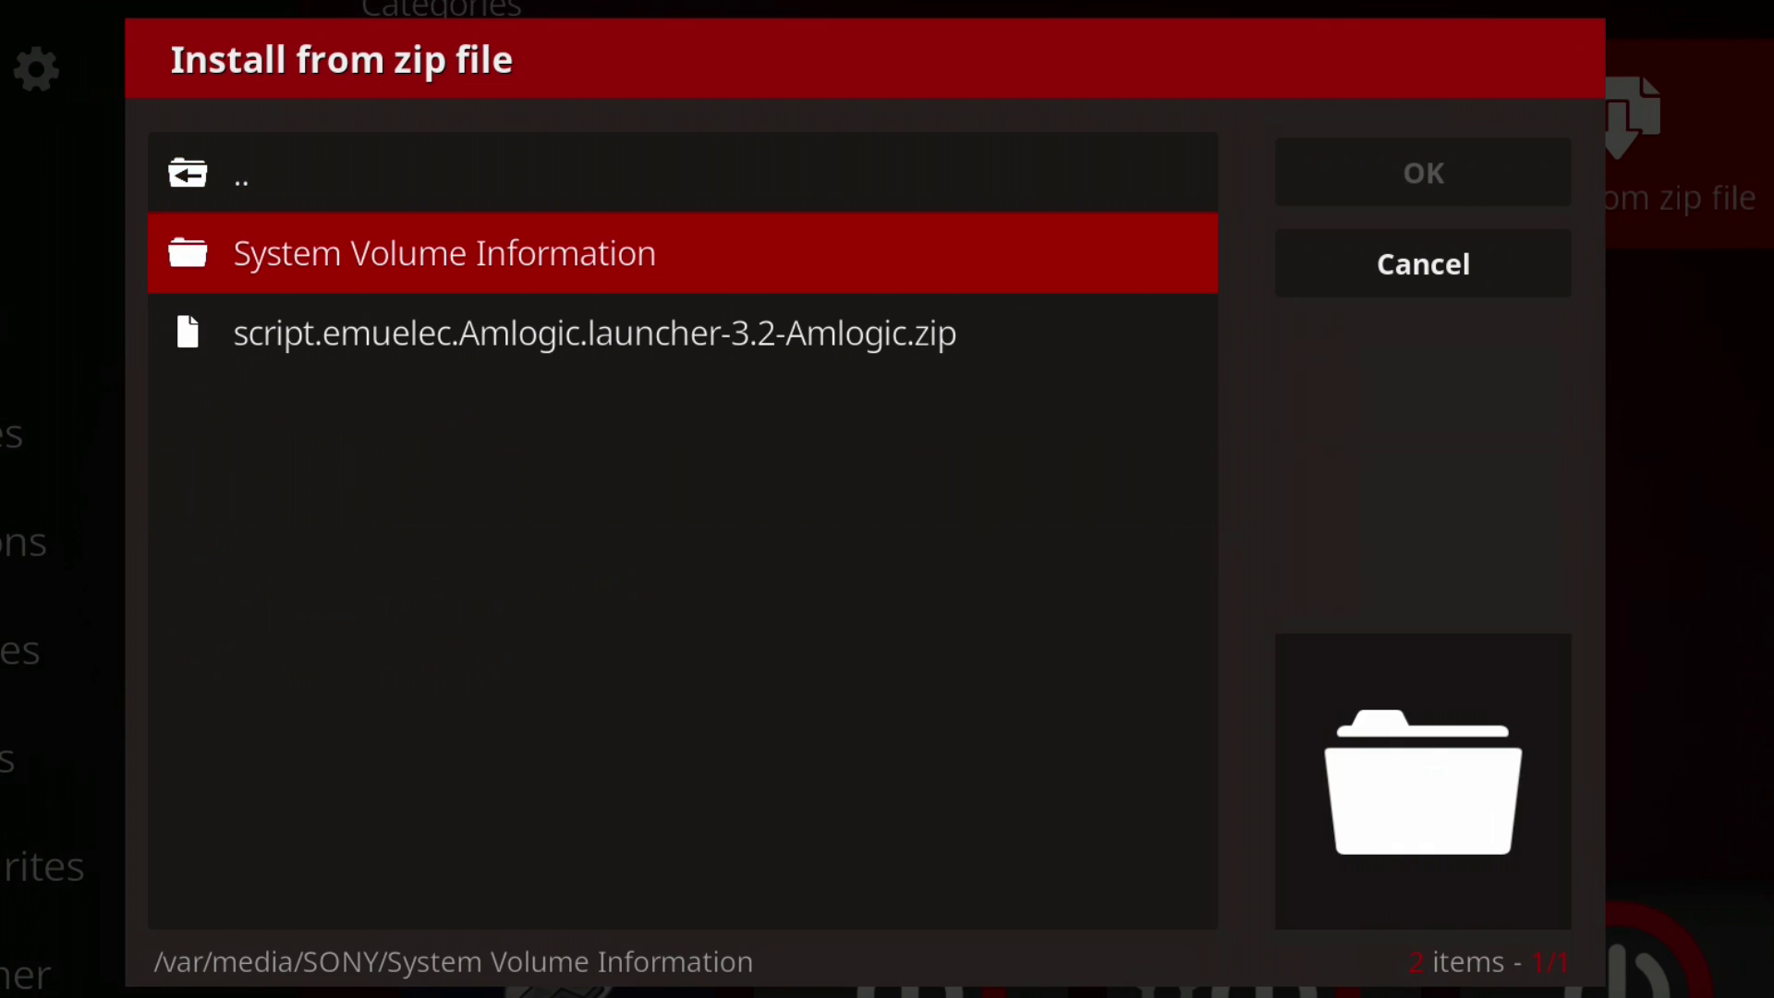
pyautogui.press('Down')
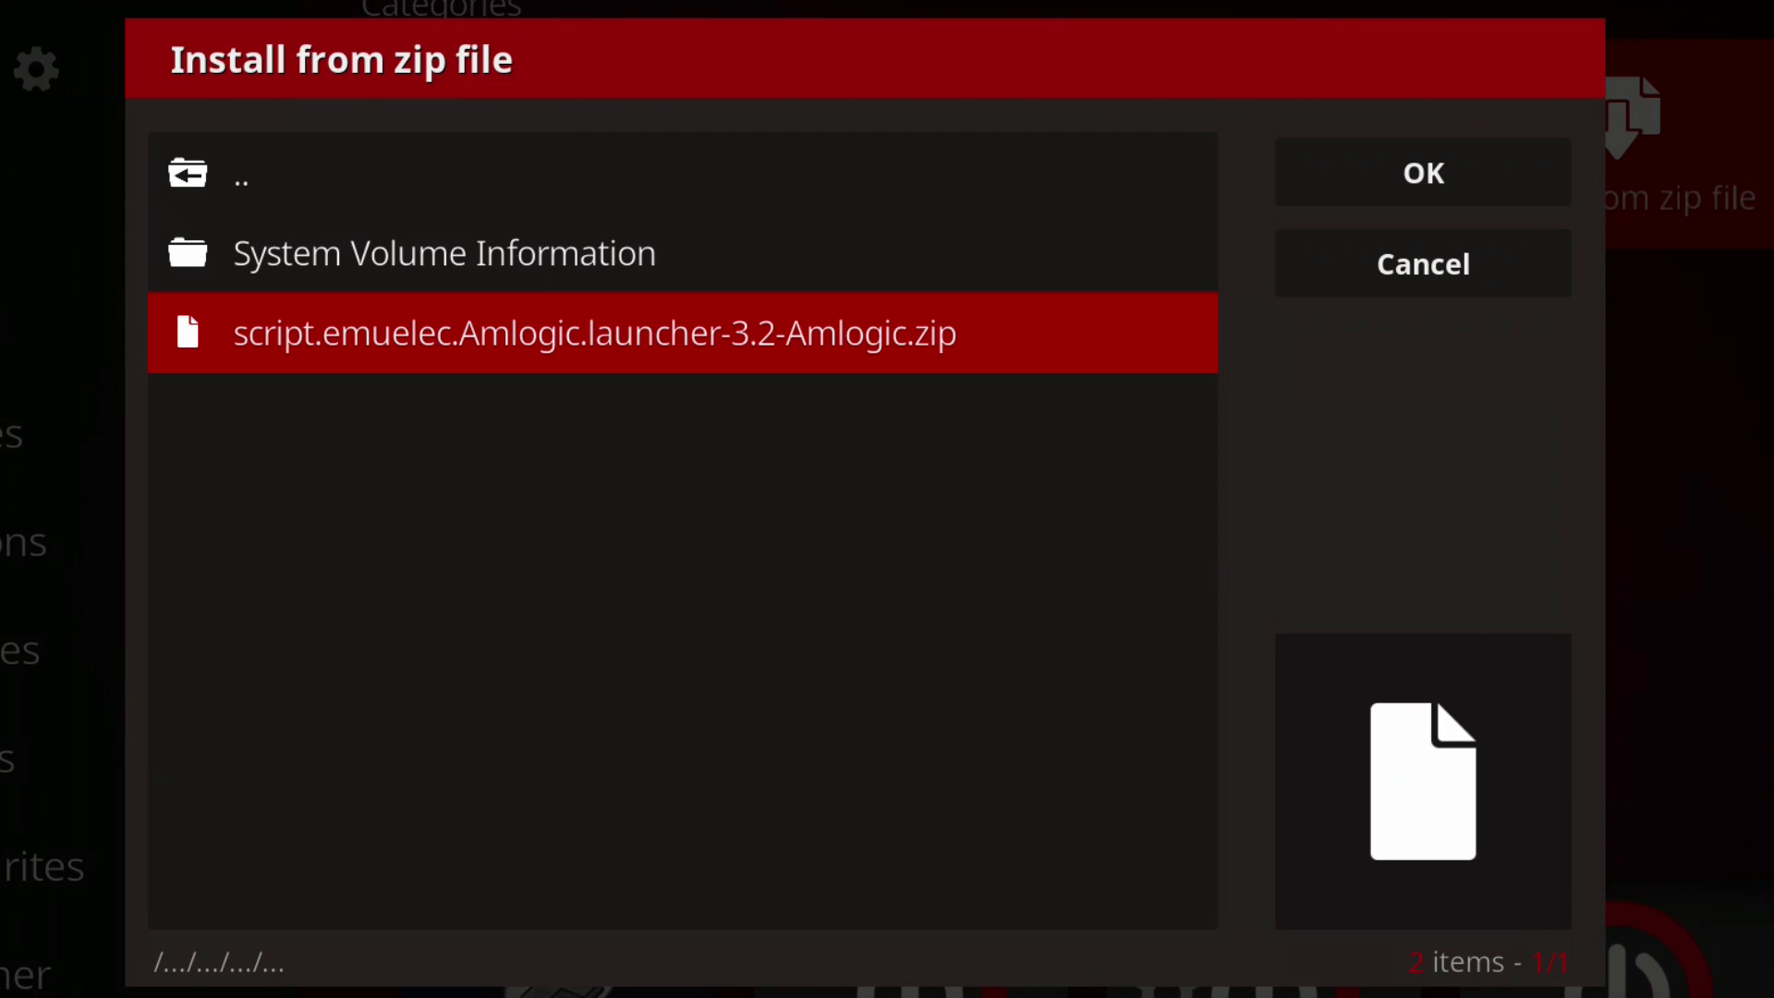
pyautogui.press('Escape')
pyautogui.press('Escape')
pyautogui.press('Escape')
# Step: Navigate to Add-ons and launch the EmuELEC (3.2) tile under Game add-ons
pyautogui.press('Down')
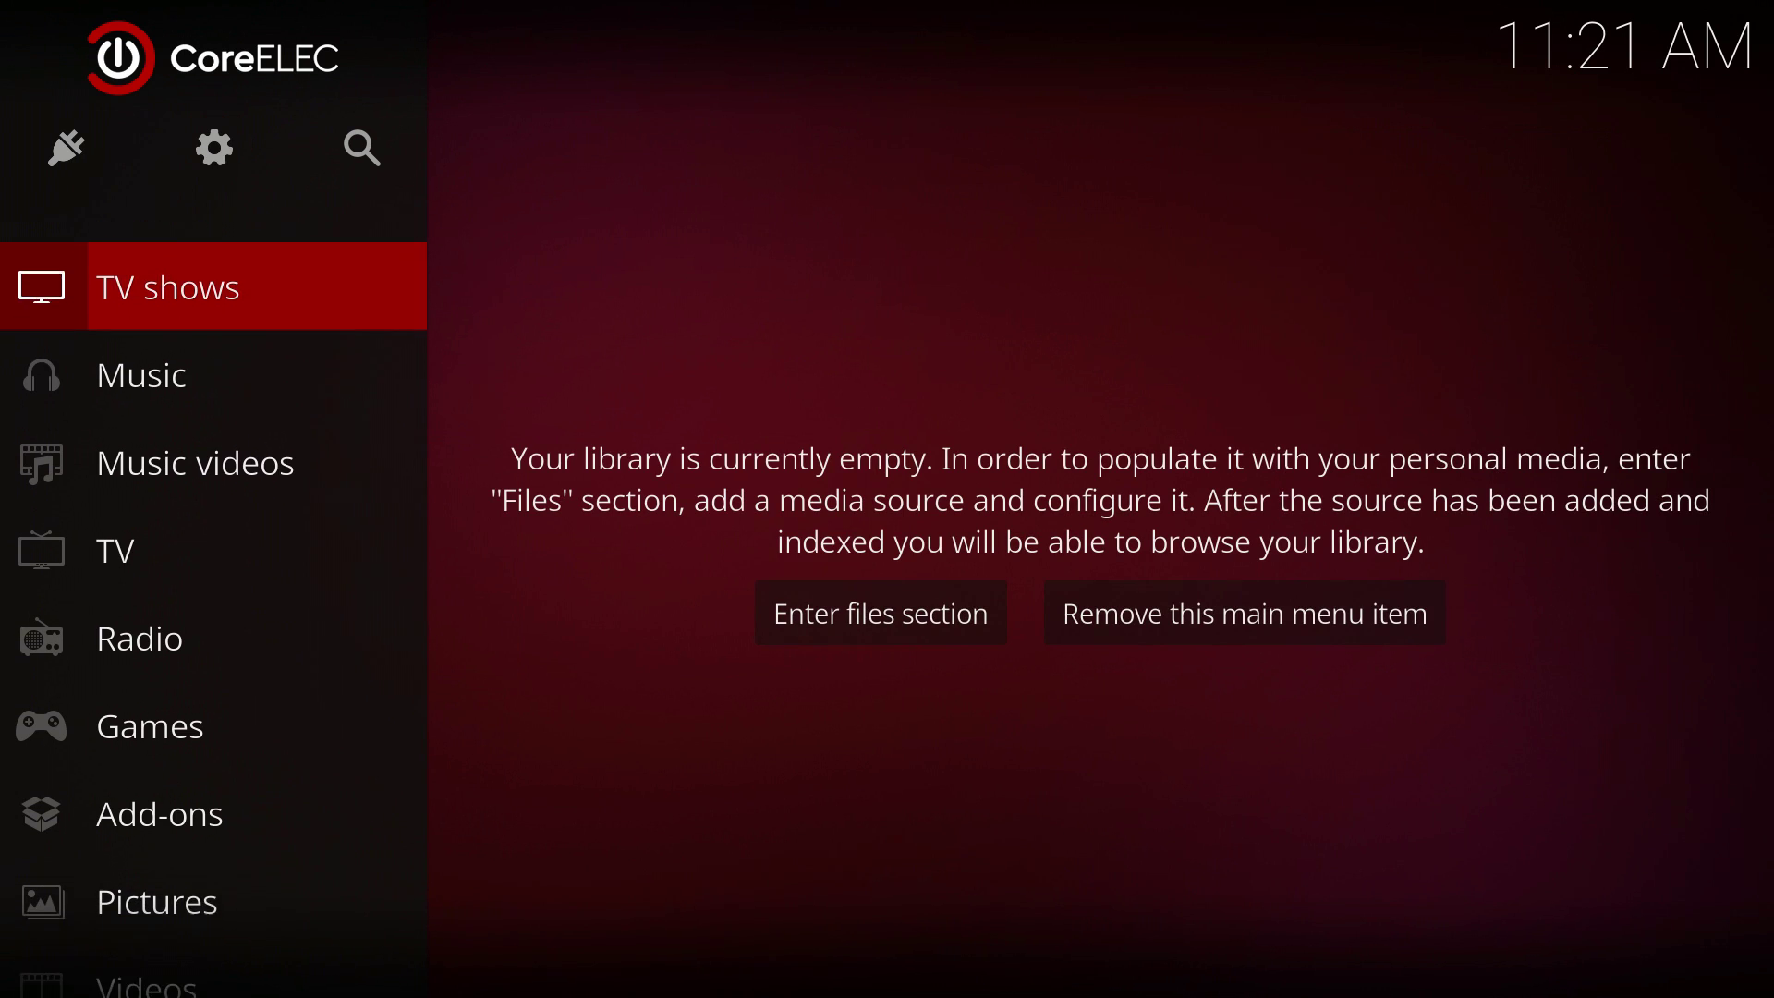
pyautogui.press('Down')
pyautogui.press('Down')
pyautogui.press('Down')
pyautogui.press('Down')
pyautogui.press('Down')
pyautogui.press('Down')
pyautogui.press('Down')
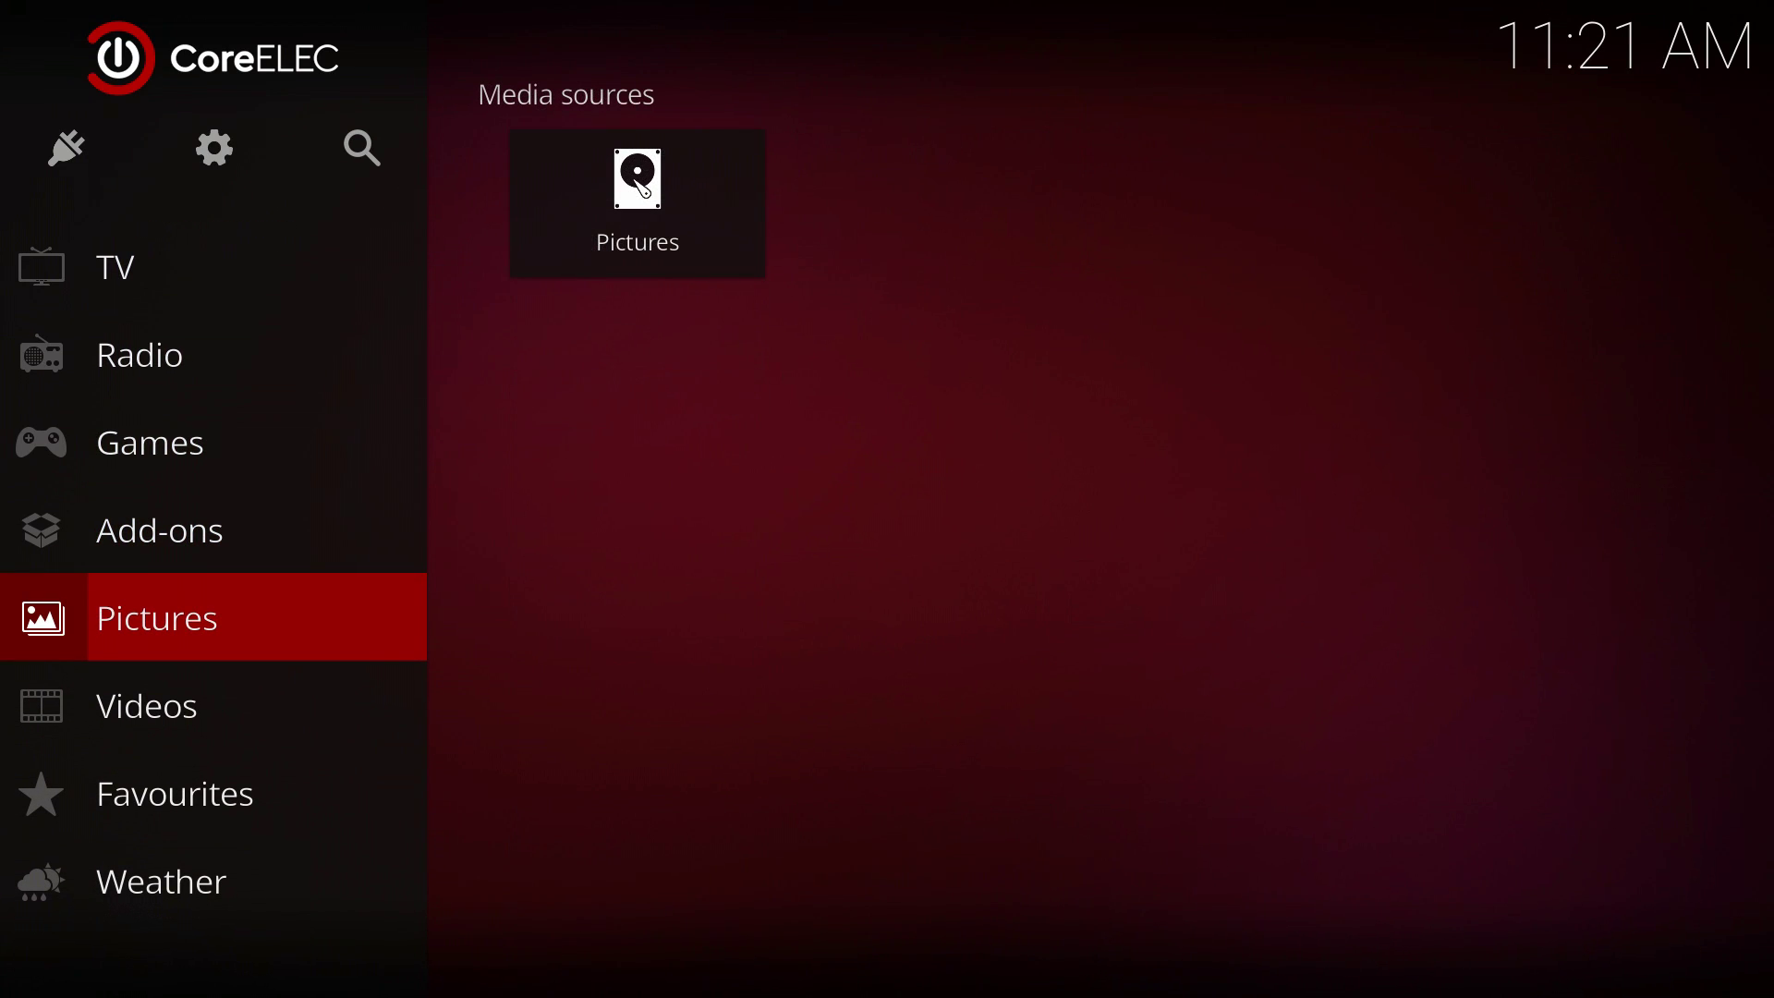
pyautogui.press('Down')
pyautogui.press('Up')
pyautogui.press('Up')
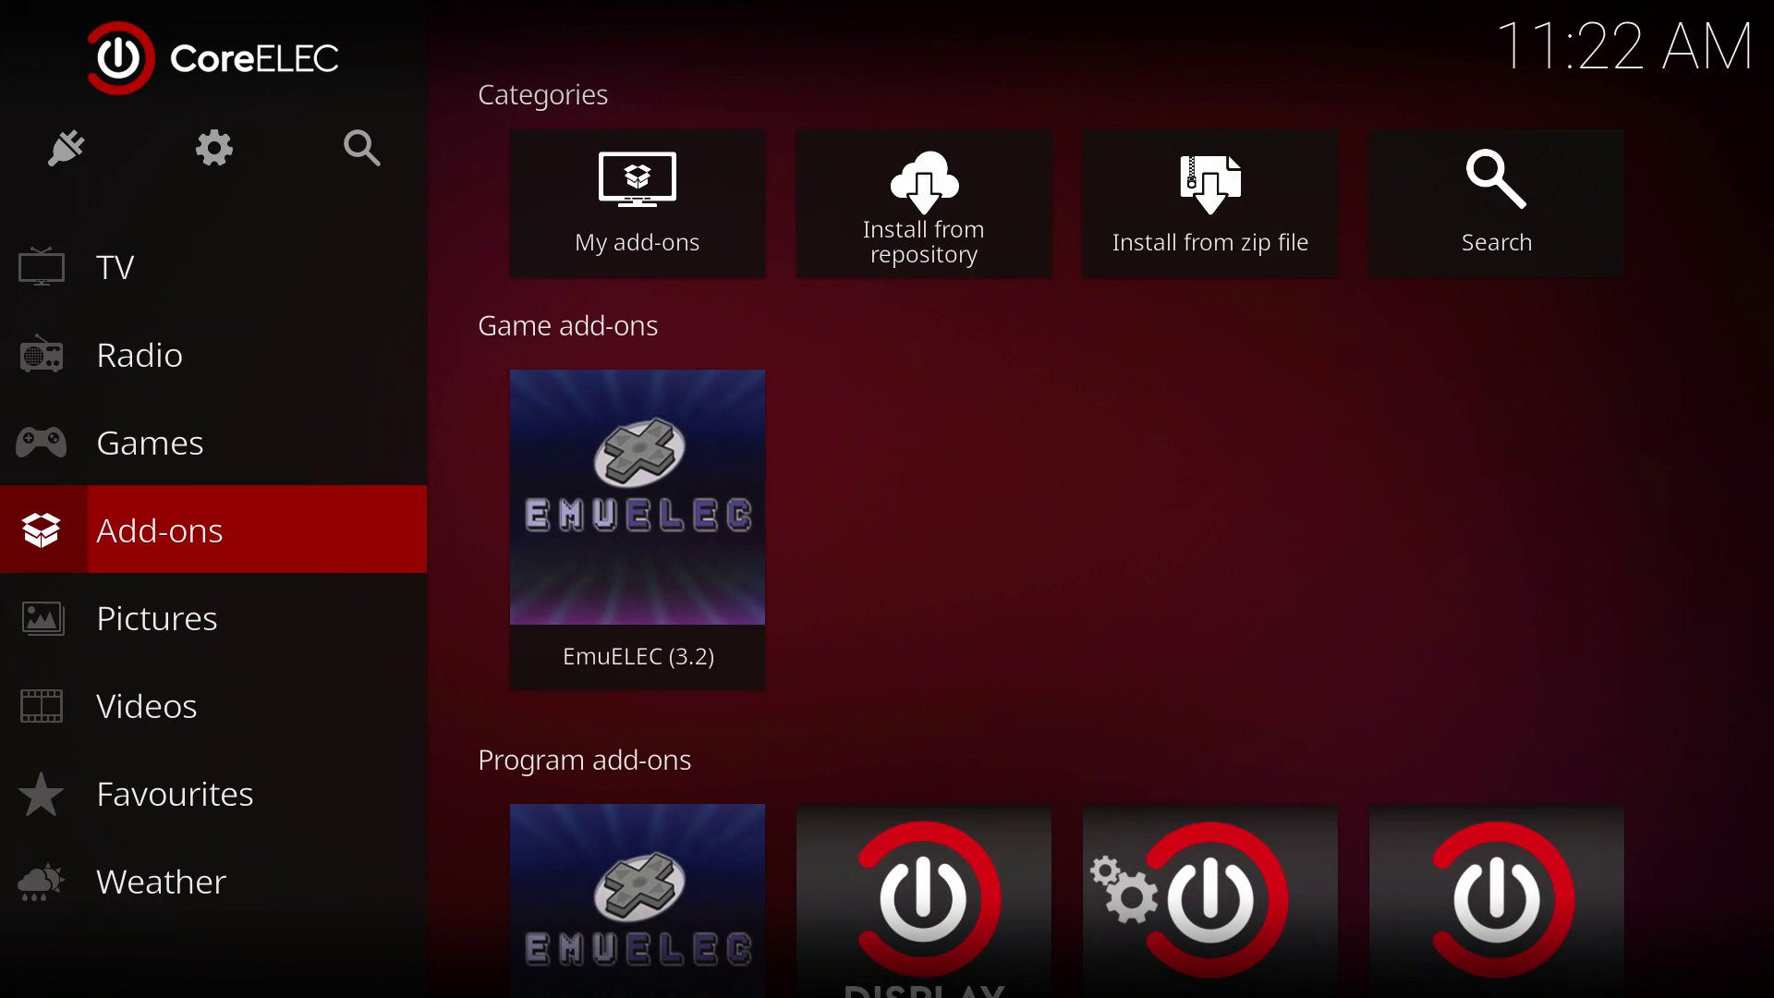
pyautogui.press('Right')
pyautogui.press('Down')
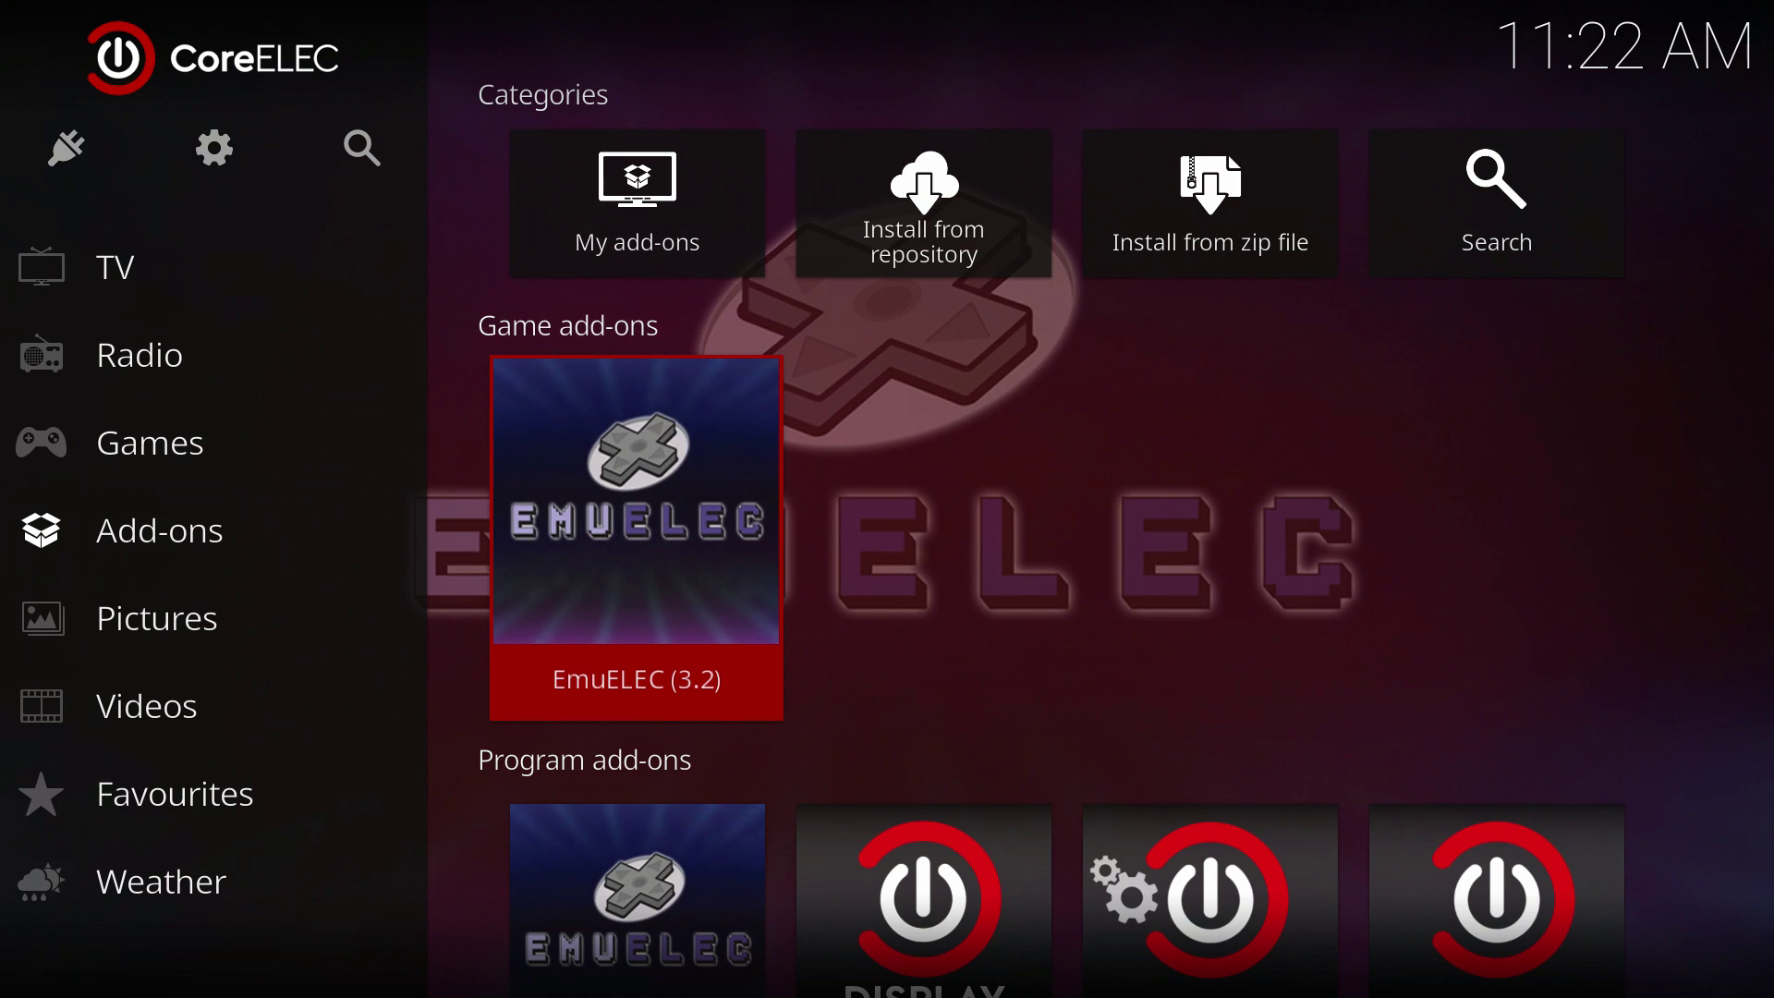
pyautogui.press('Down')
pyautogui.press('Up')
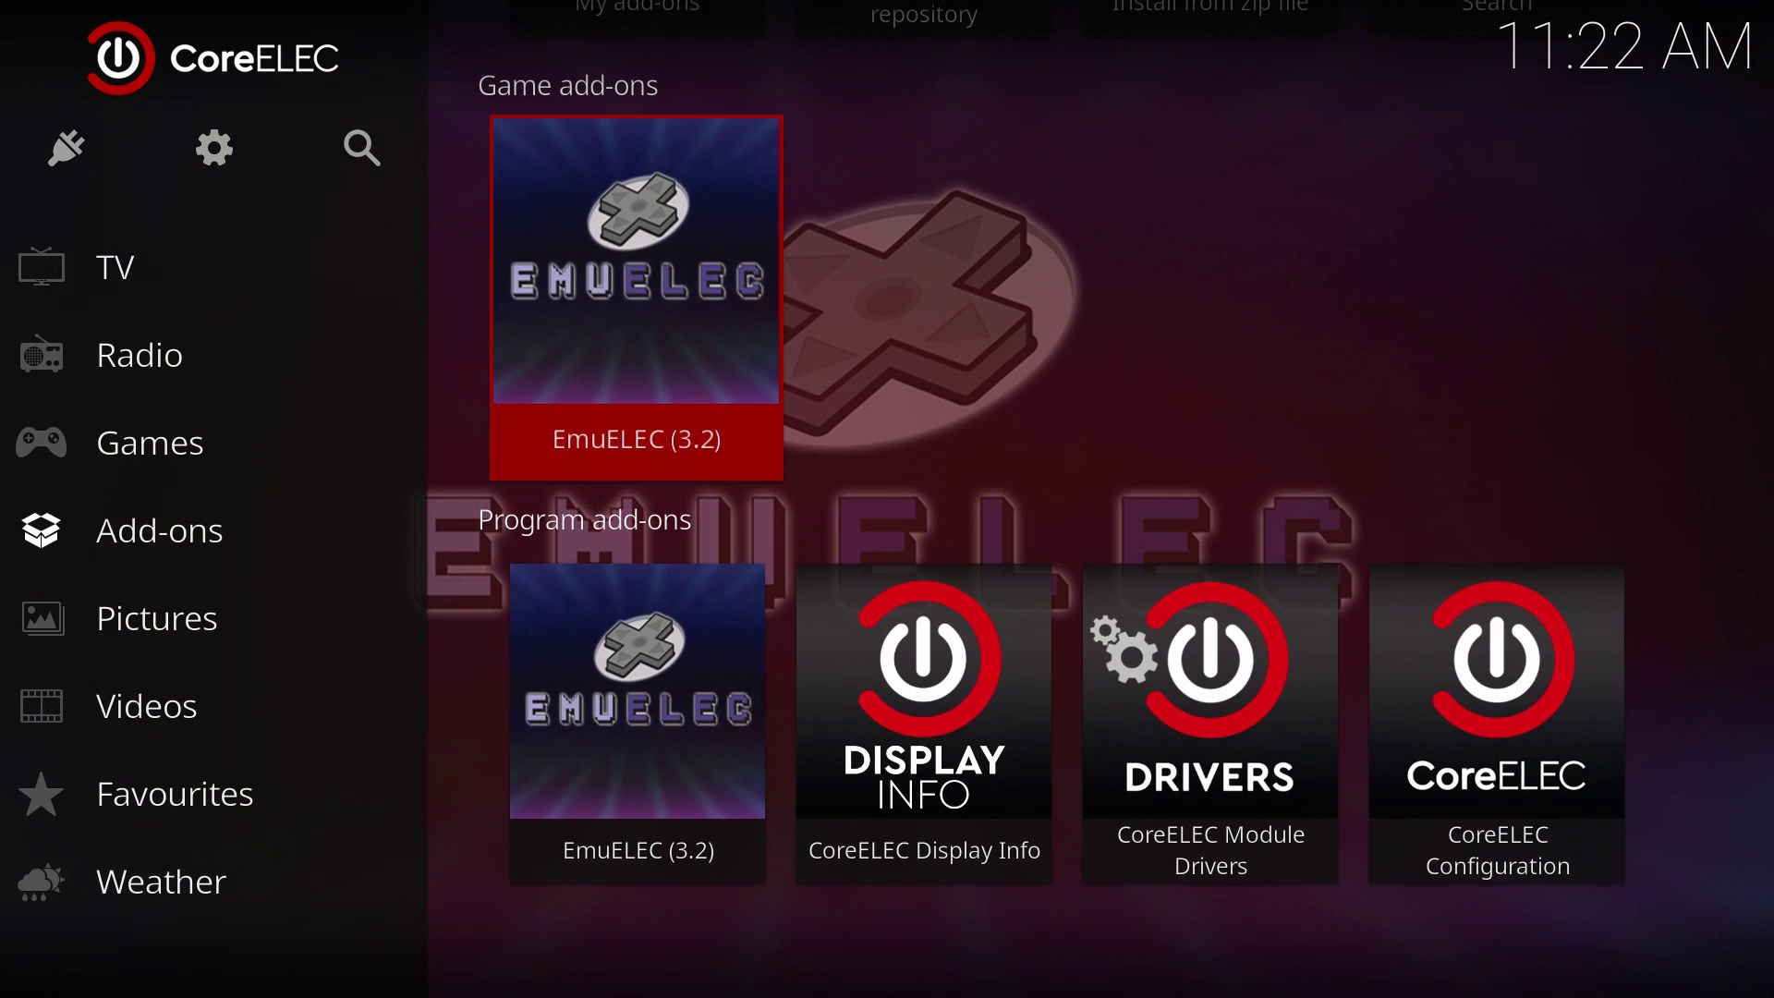
pyautogui.press('Return')
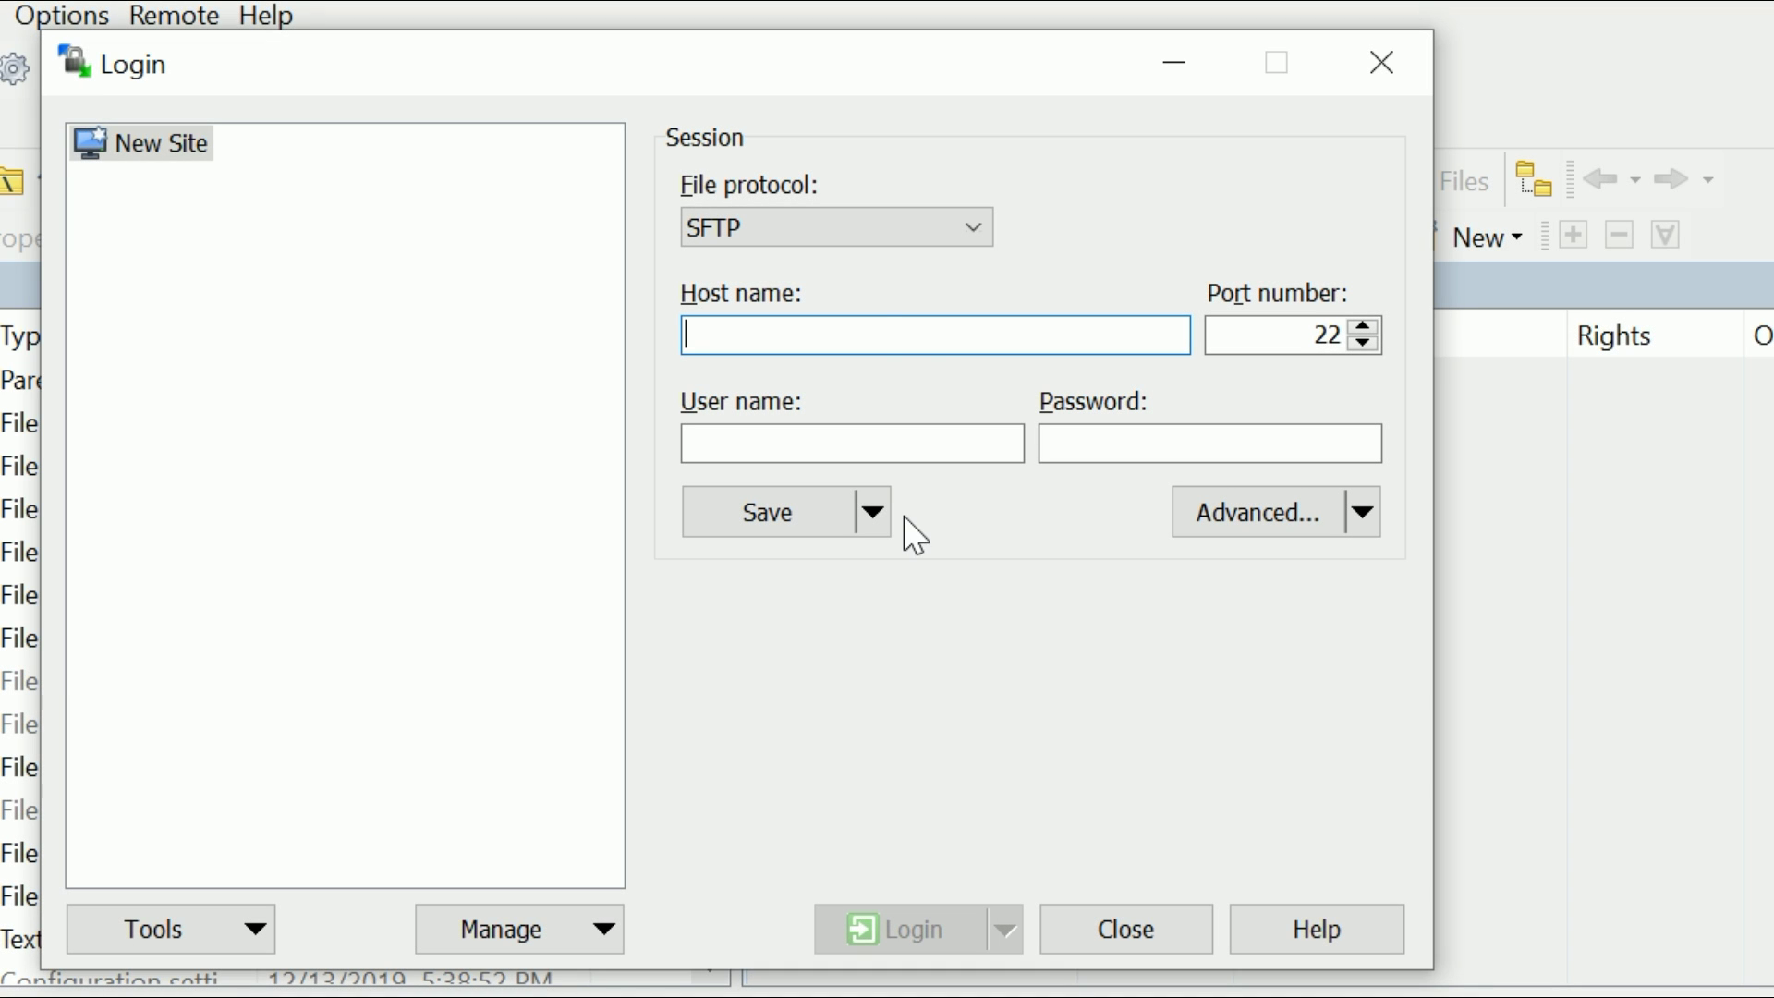
# Step: Paste the host address and log in over SFTP as root with the account password
pyautogui.hotkey('ctrl', 'v')
pyautogui.hotkey('ctrl', 'v')
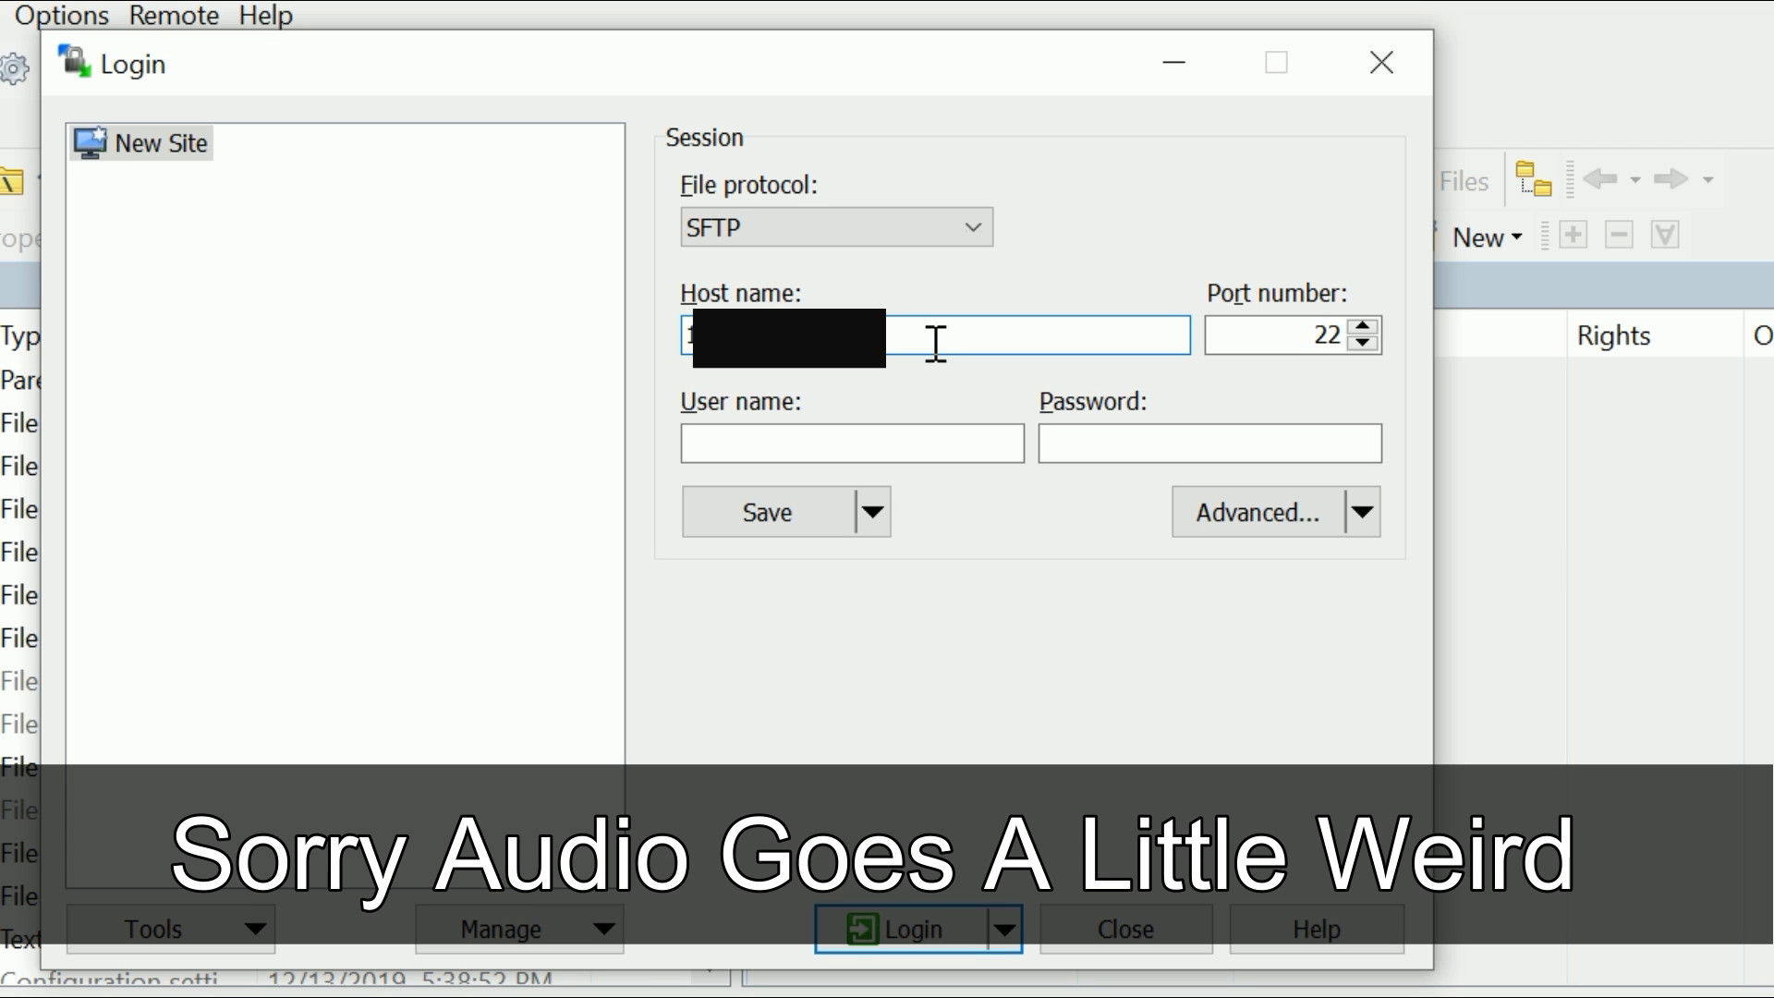
pyautogui.click(901, 449)
pyautogui.write('root')
pyautogui.press('Tab')
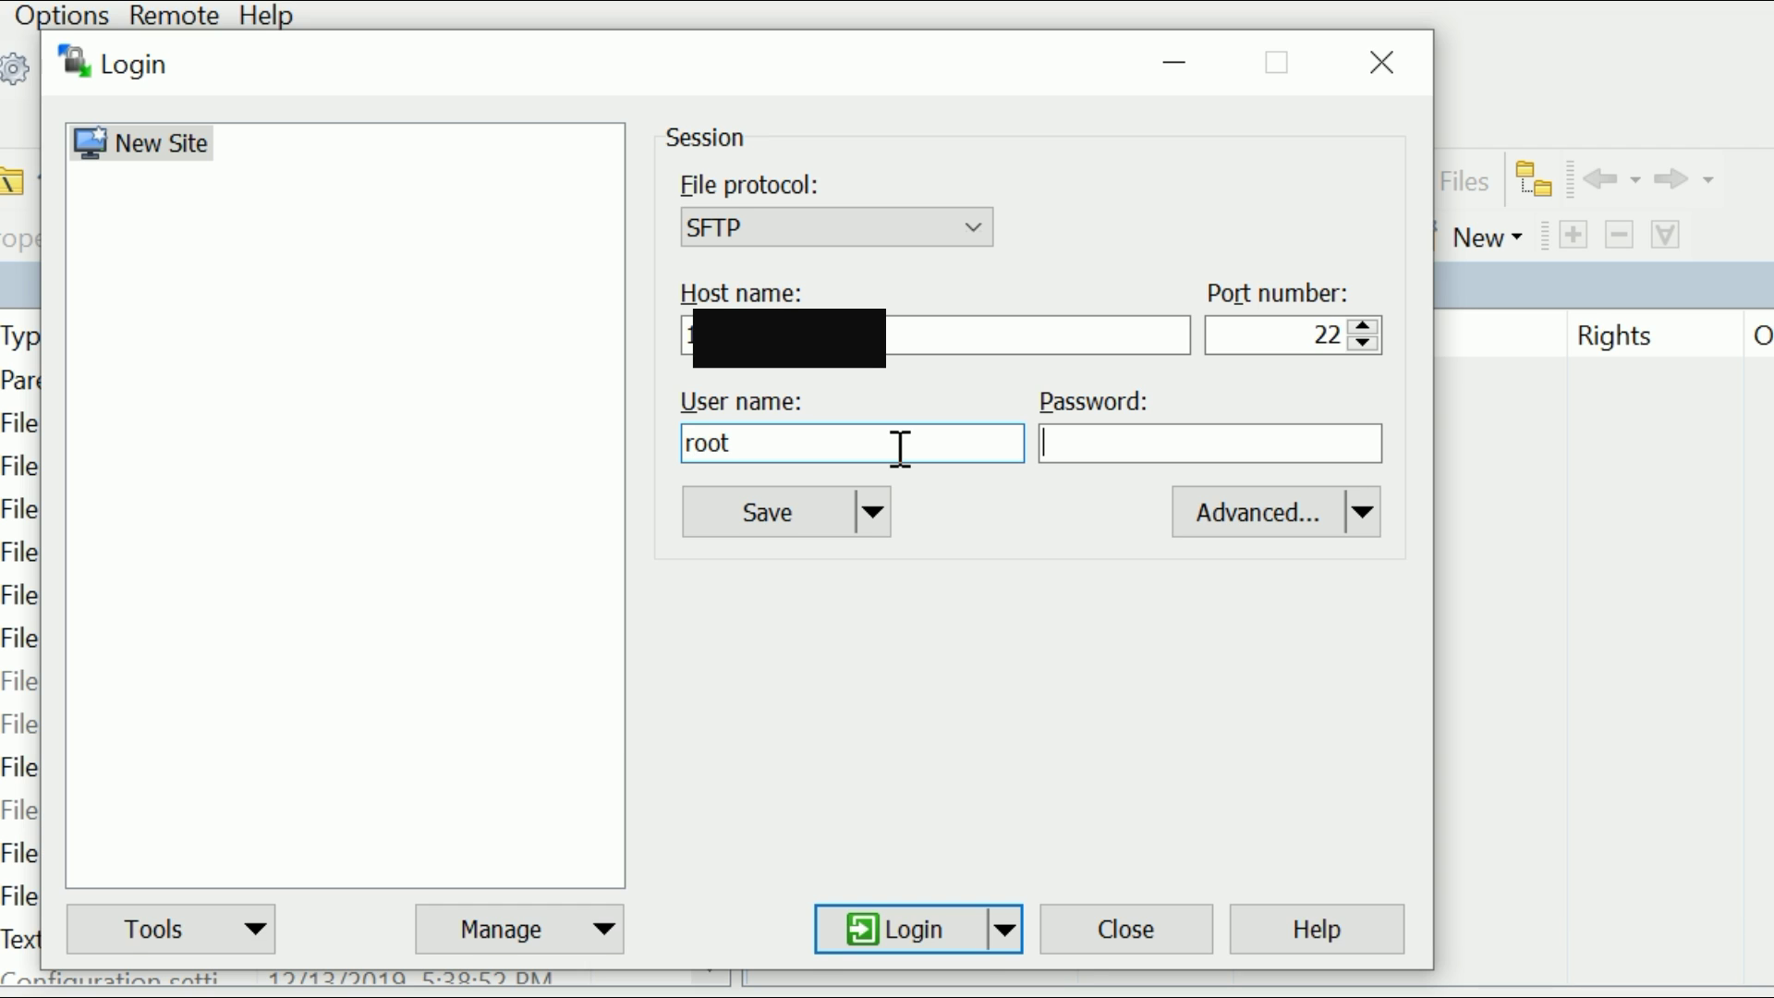
pyautogui.write('********')
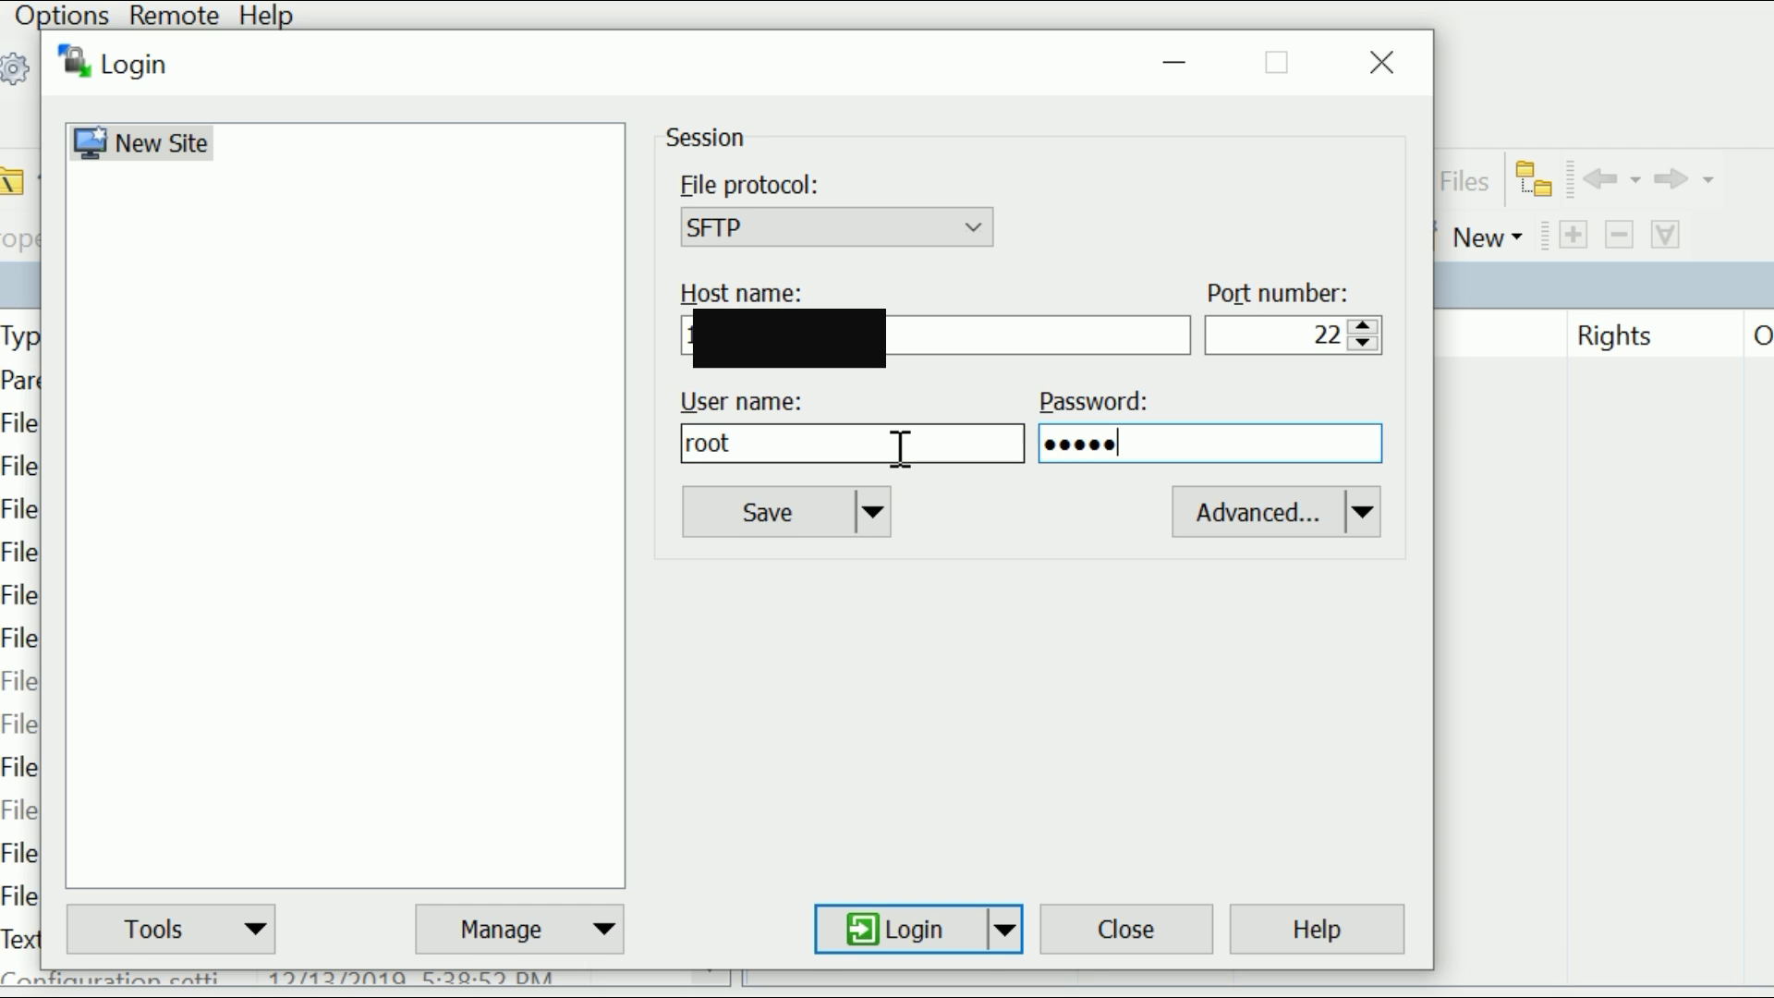
pyautogui.press('Return')
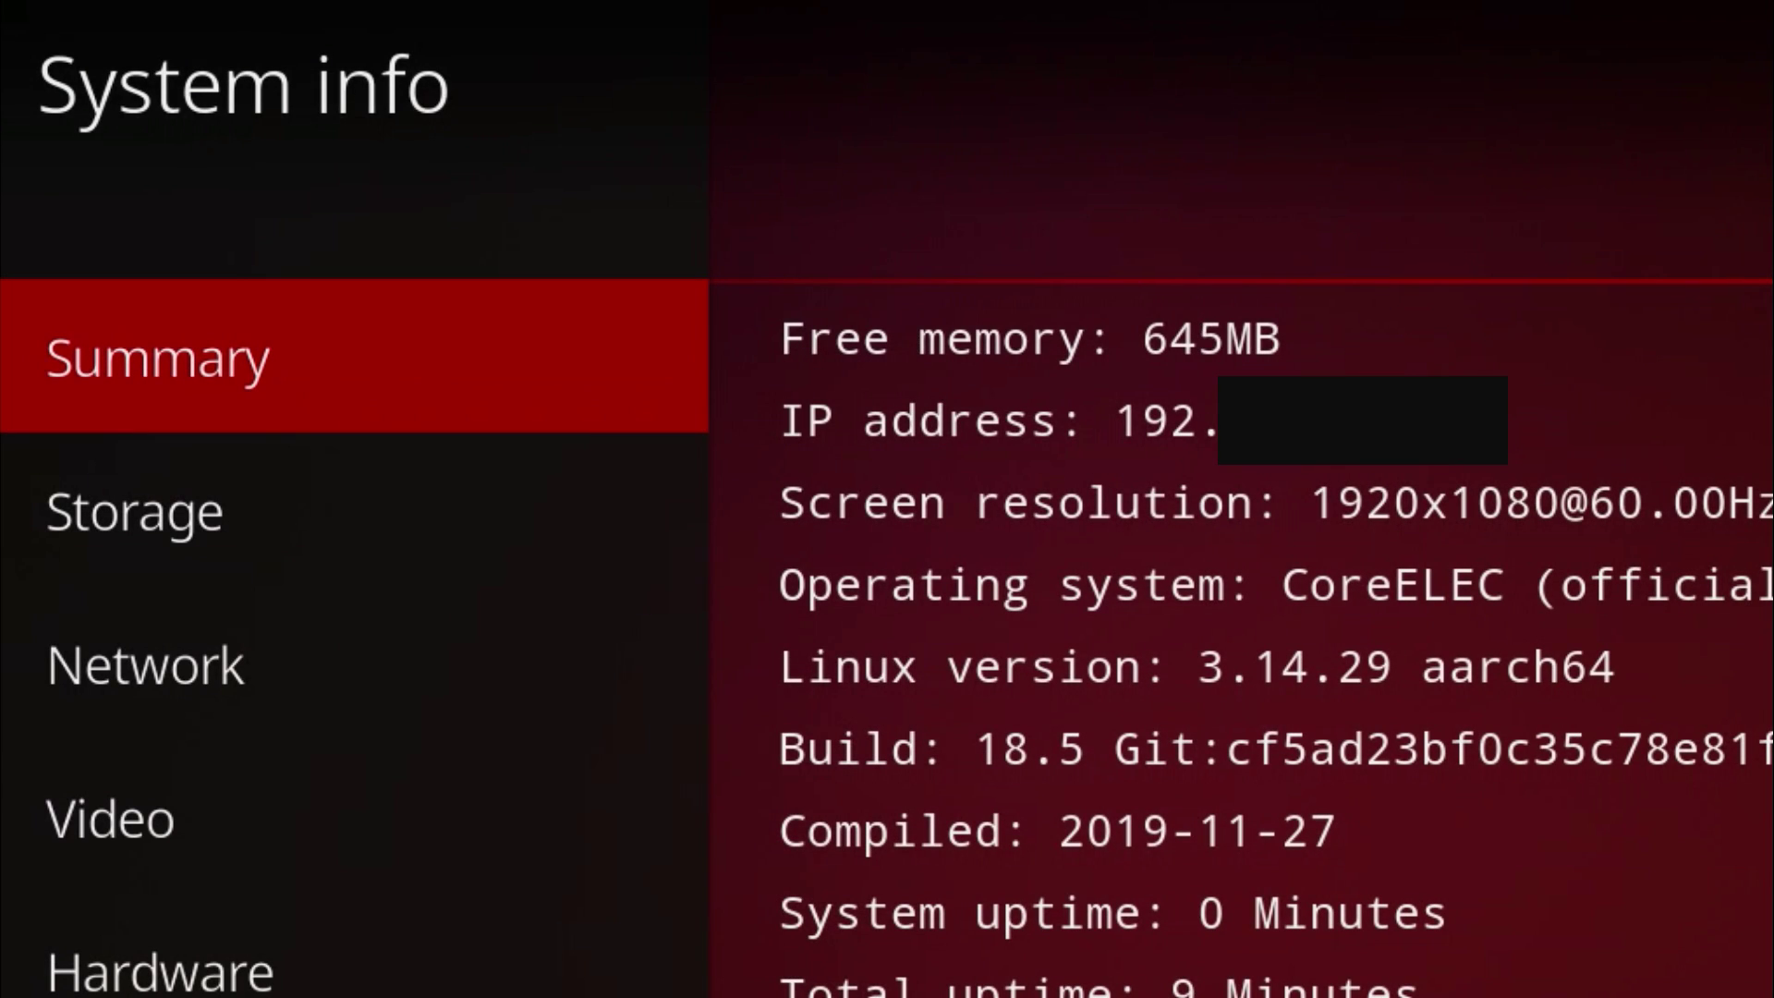
# Step: Show the Network details in System info to find the box's IP address
pyautogui.press('Down')
pyautogui.press('Down')
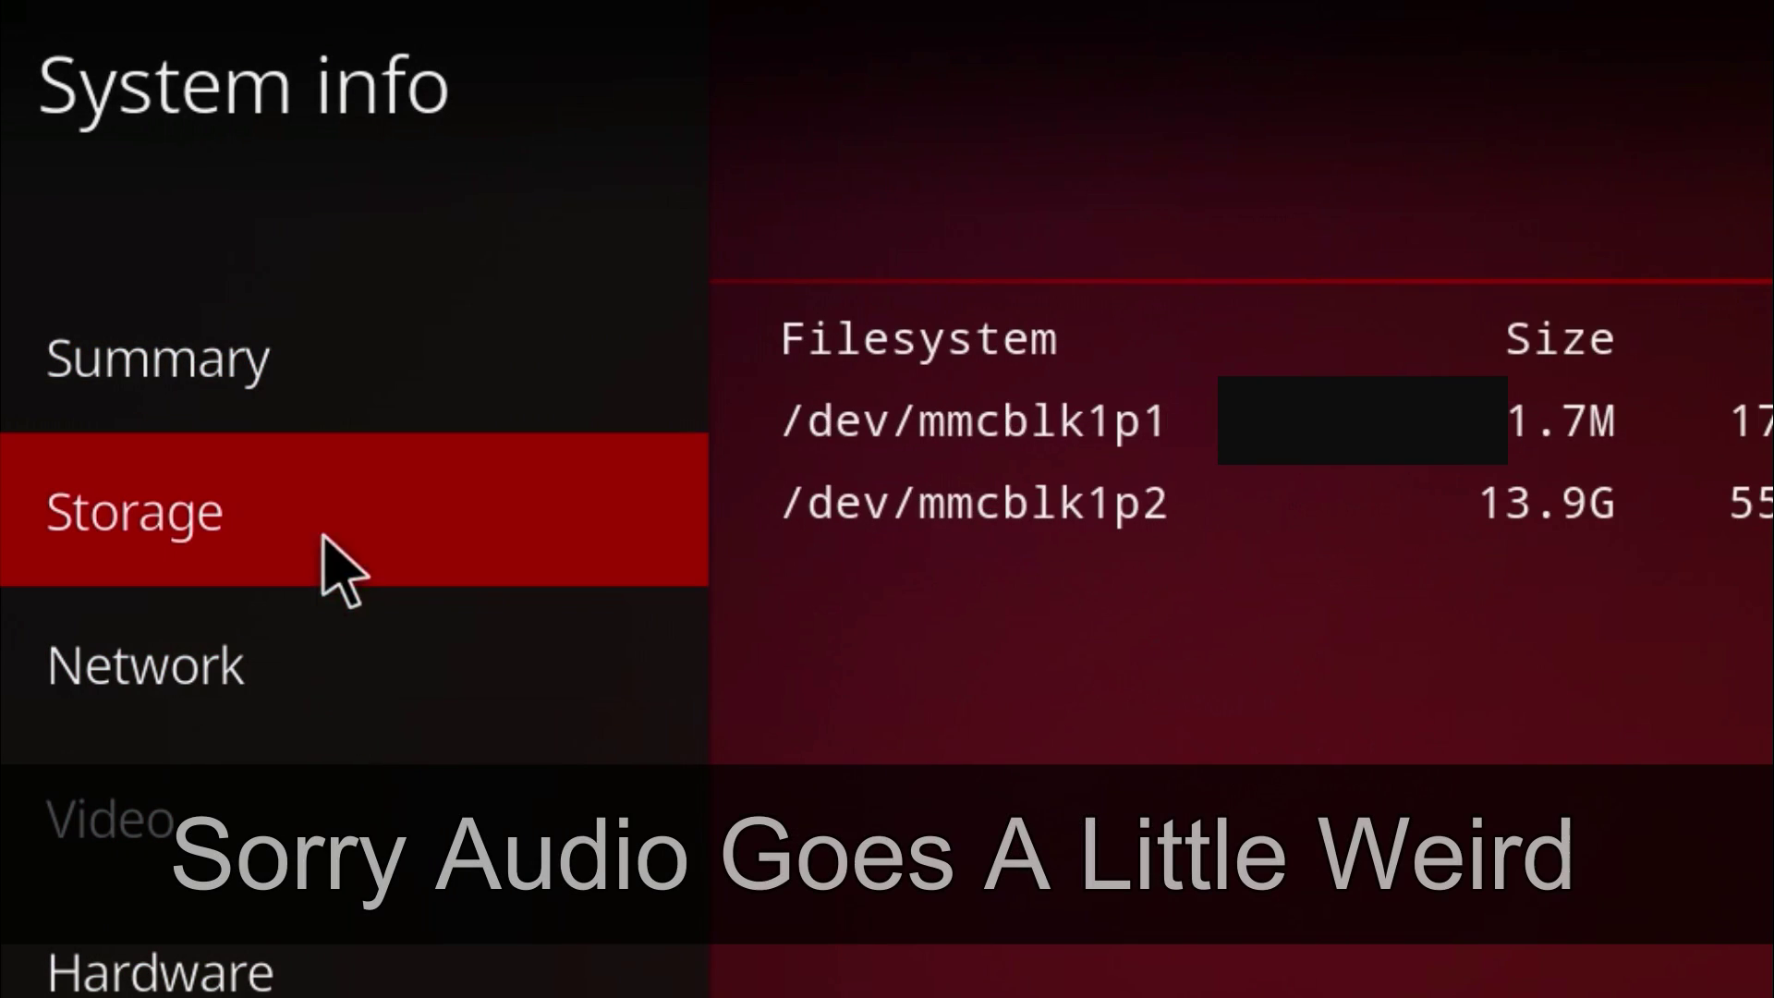
pyautogui.moveTo(515, 349)
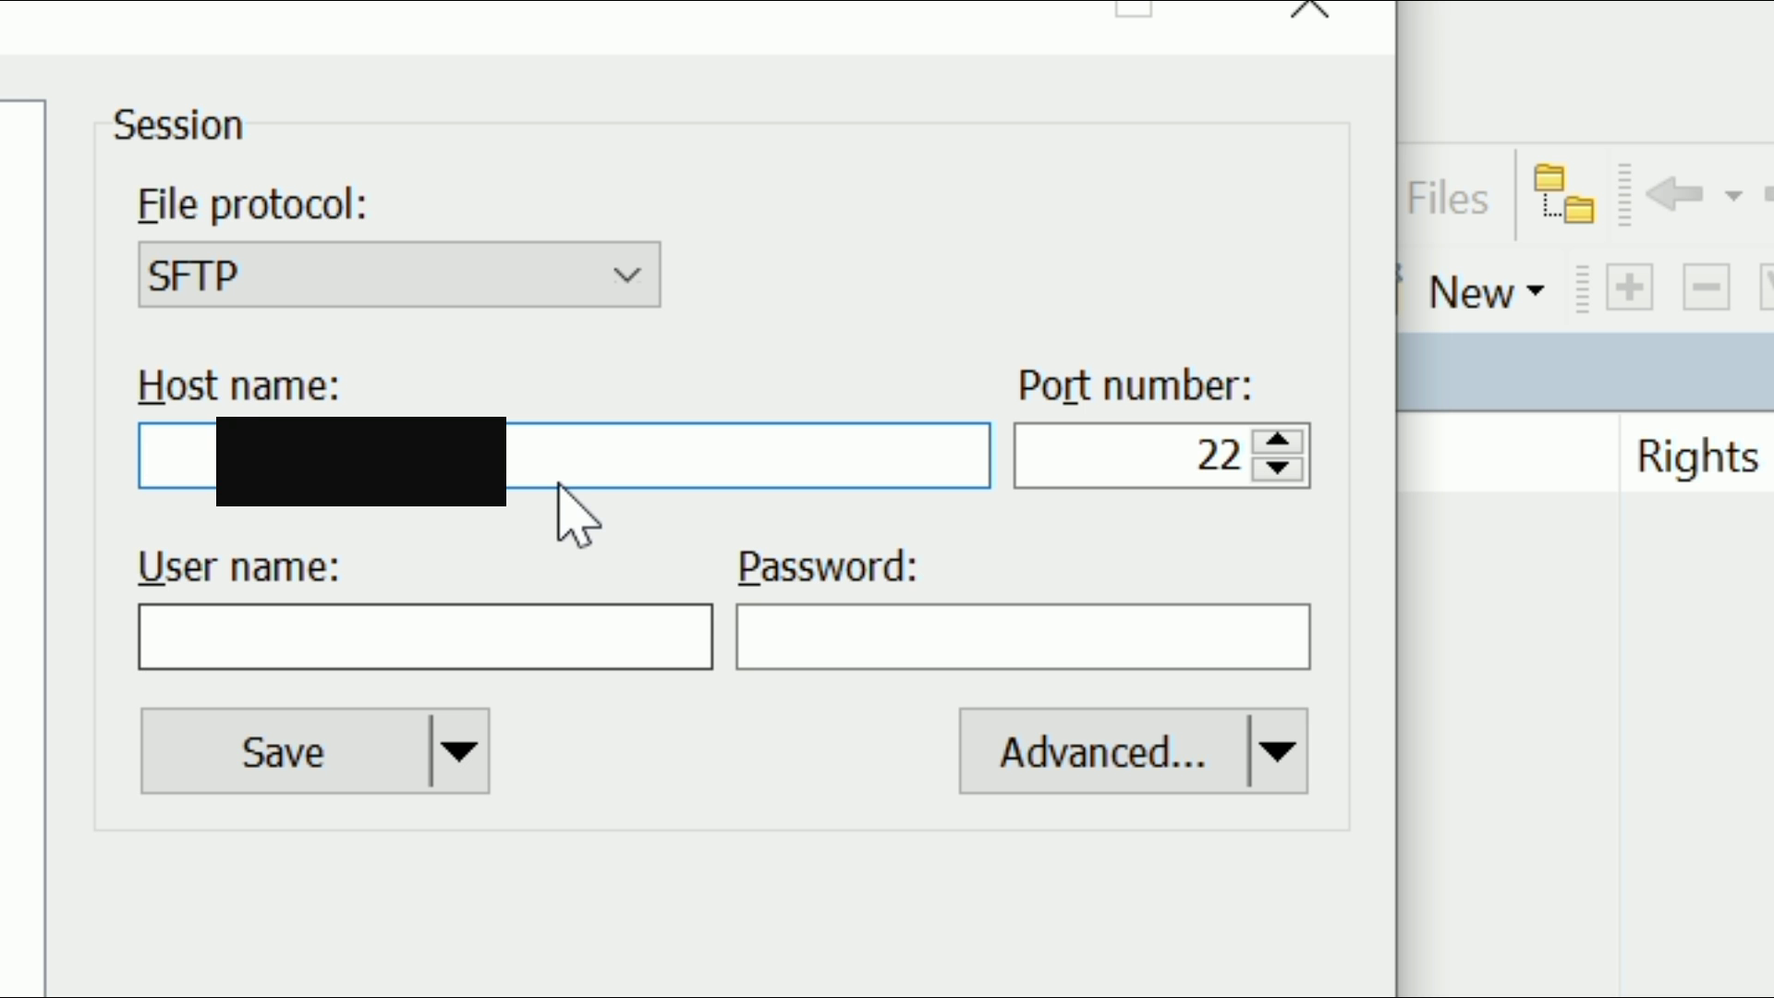
# Step: Enter the box's IP address as host name and log in as root with the account password
pyautogui.write('192')
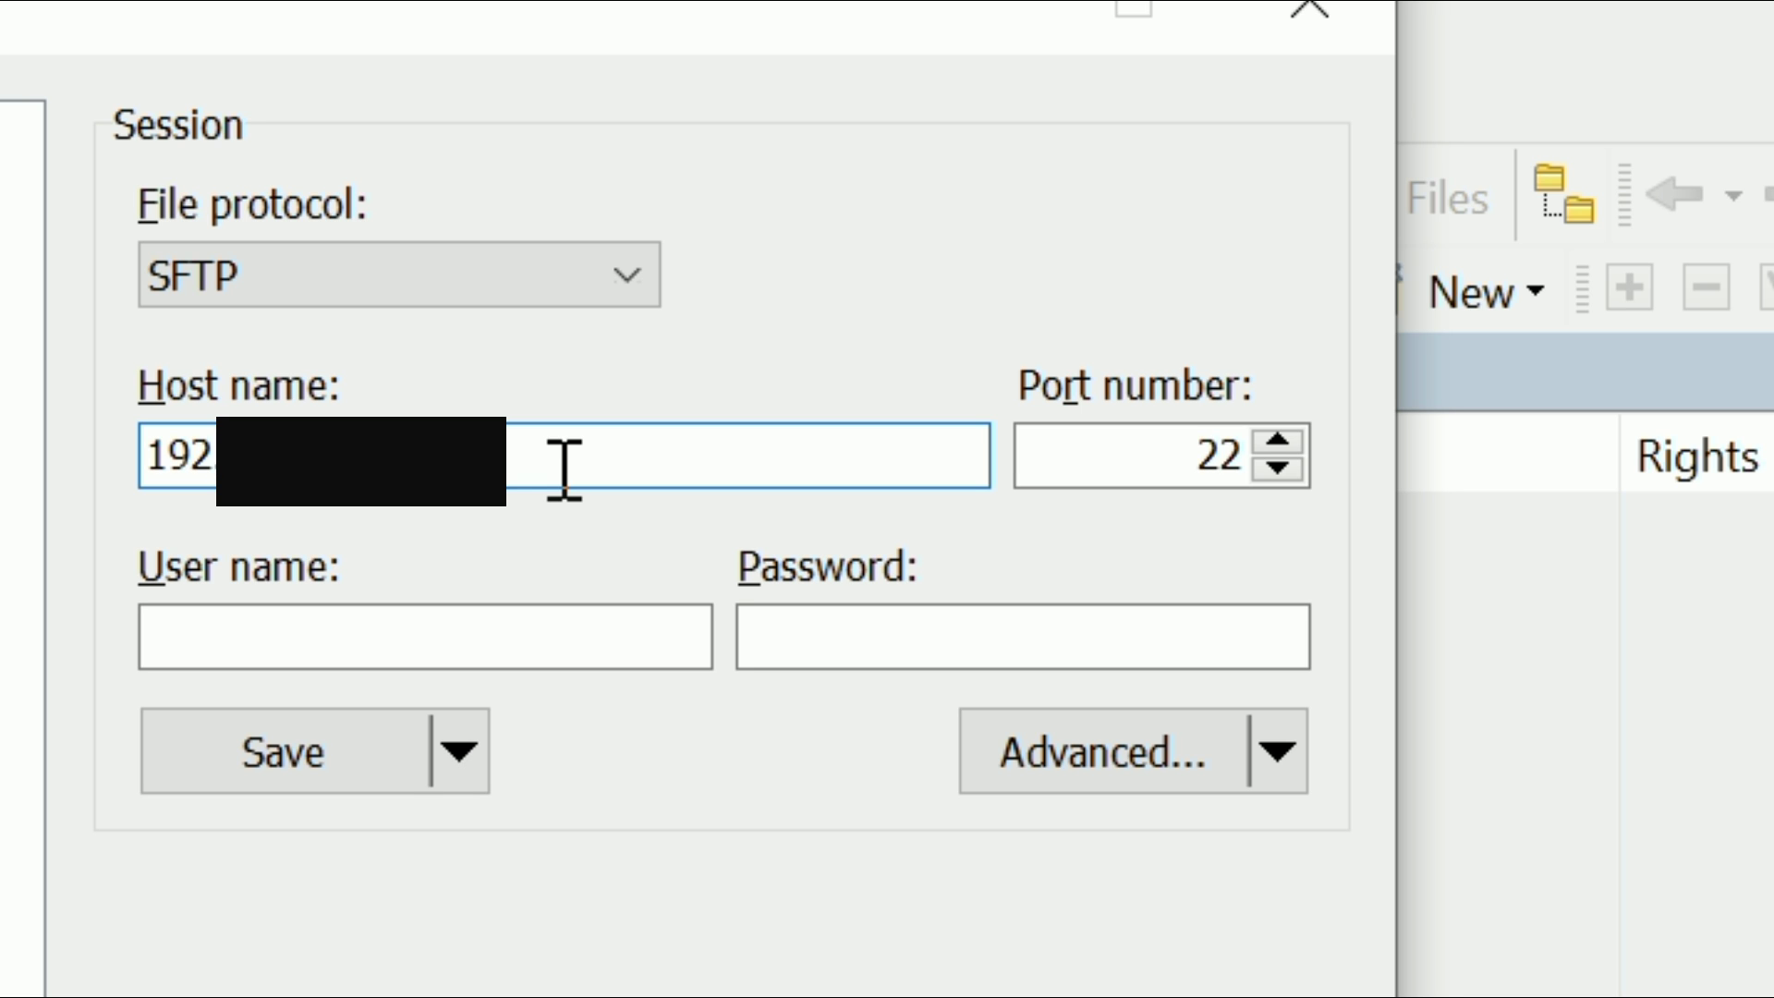
pyautogui.click(505, 644)
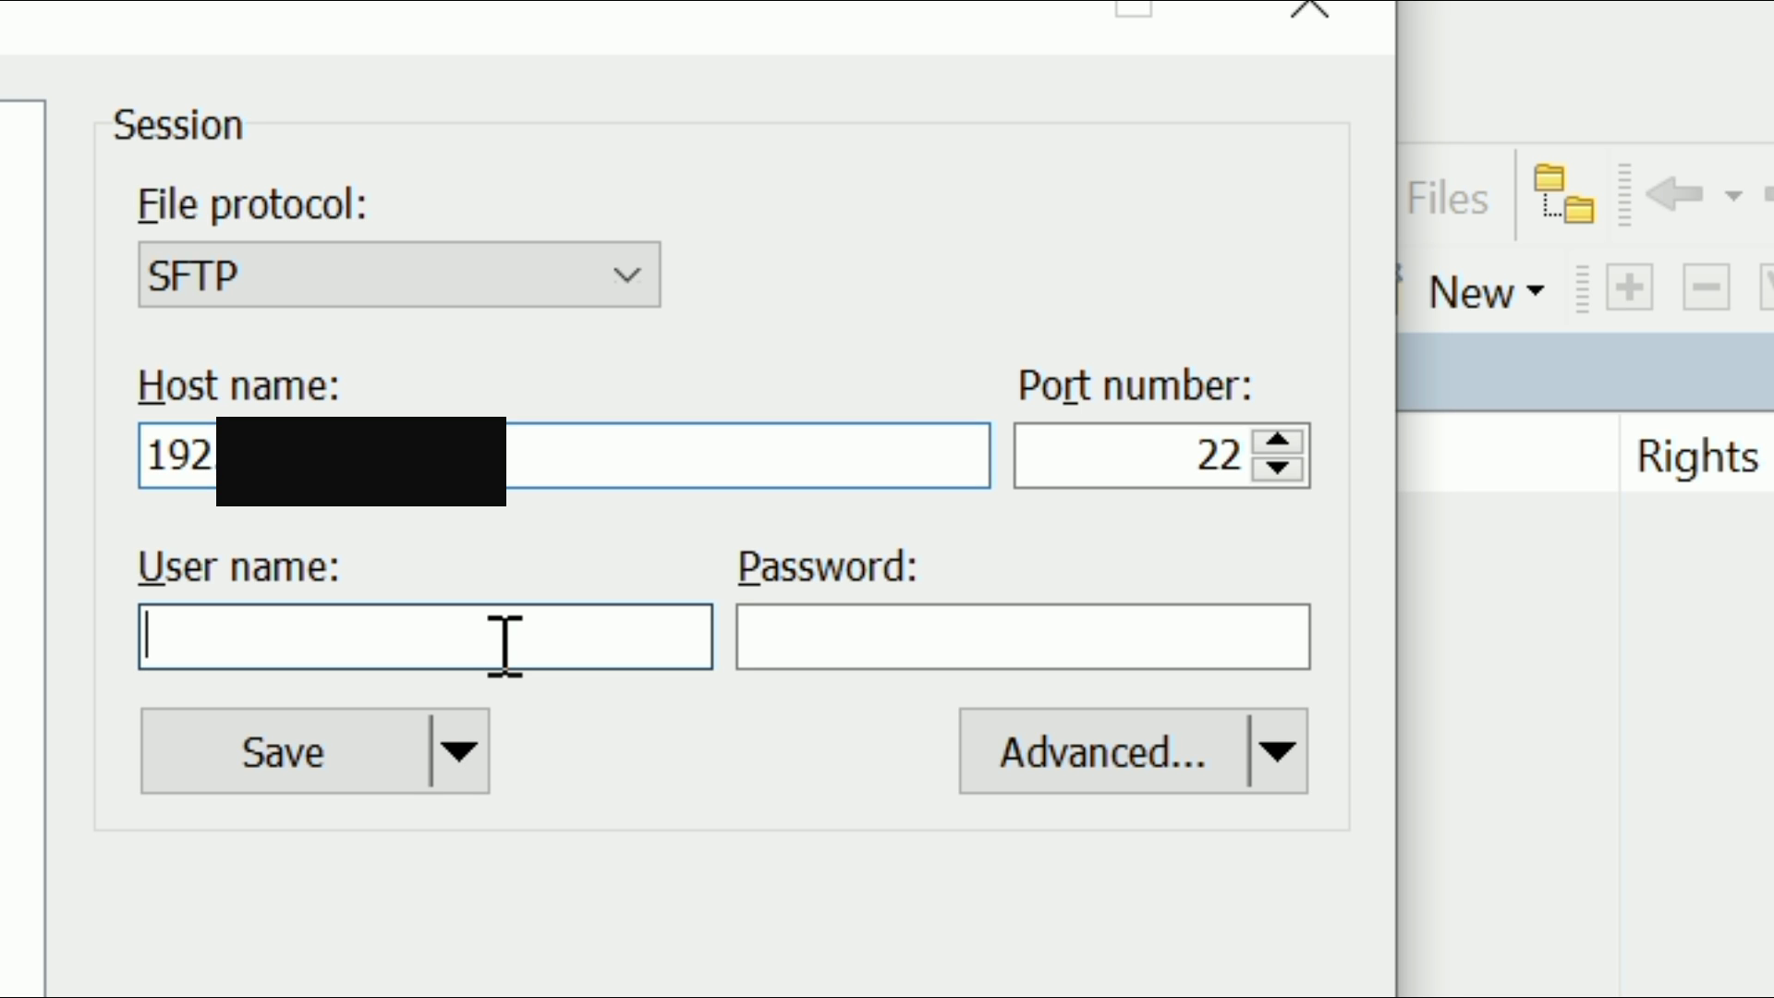
pyautogui.write('r')
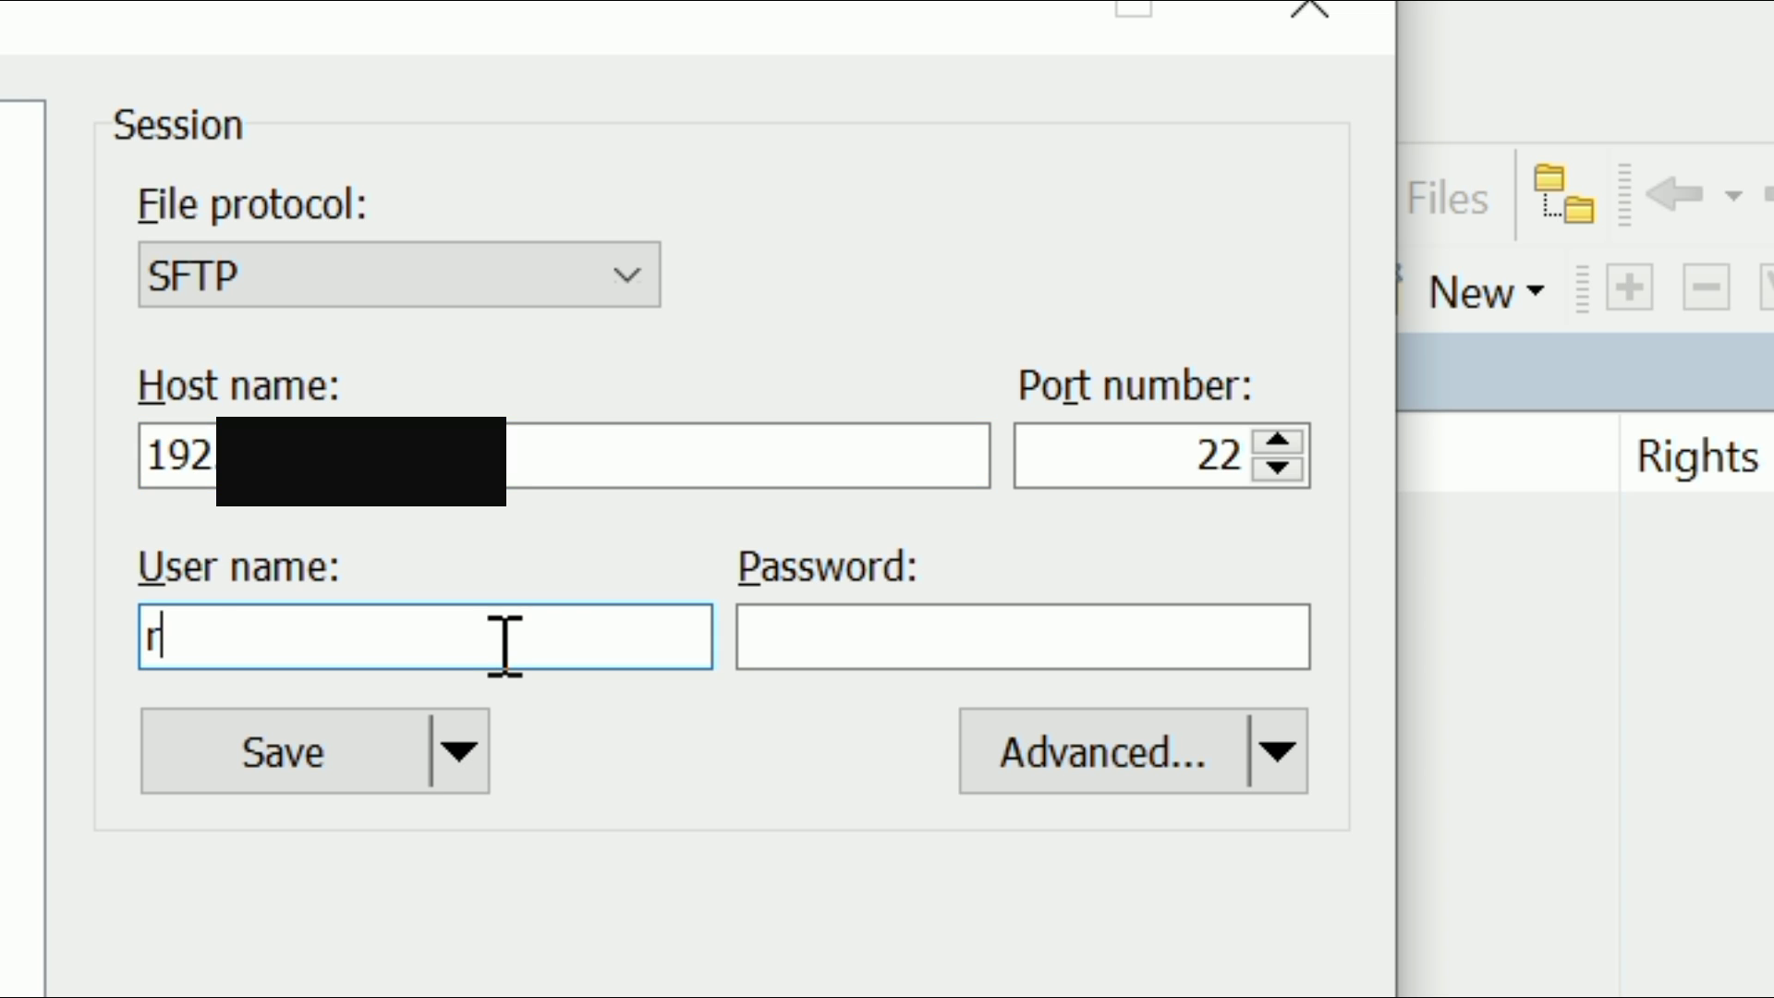
pyautogui.write('oot')
pyautogui.press('Tab')
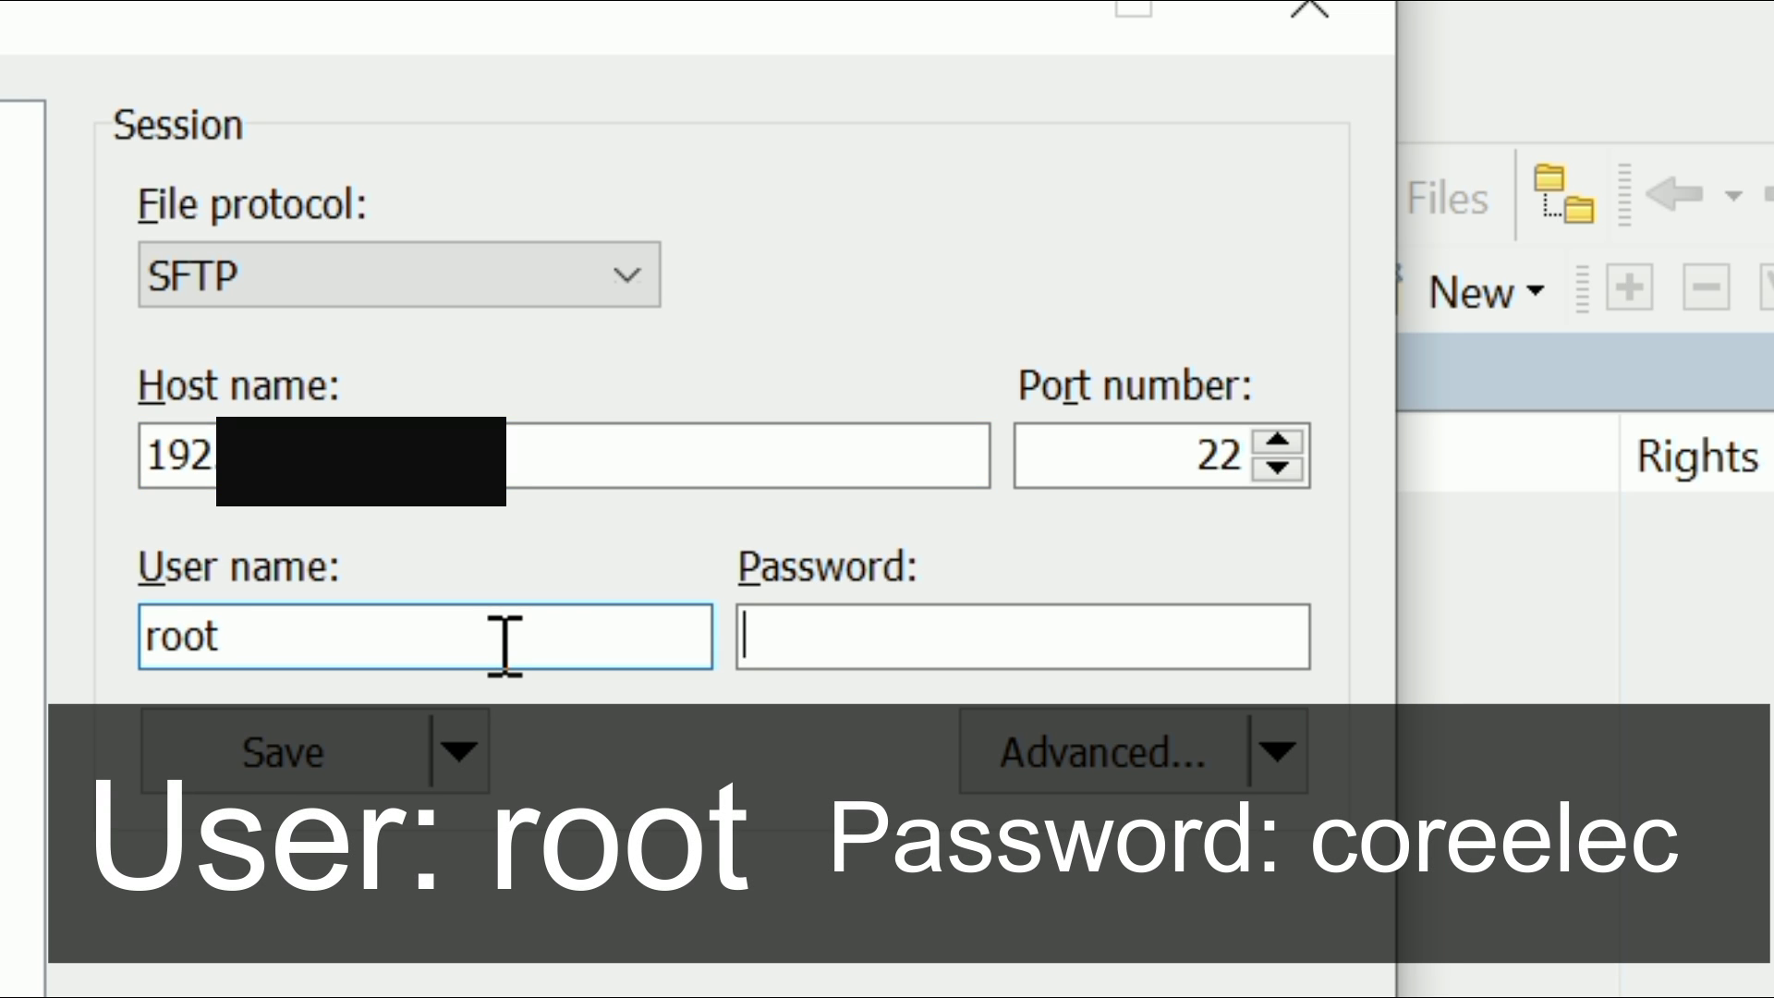
pyautogui.write('co')
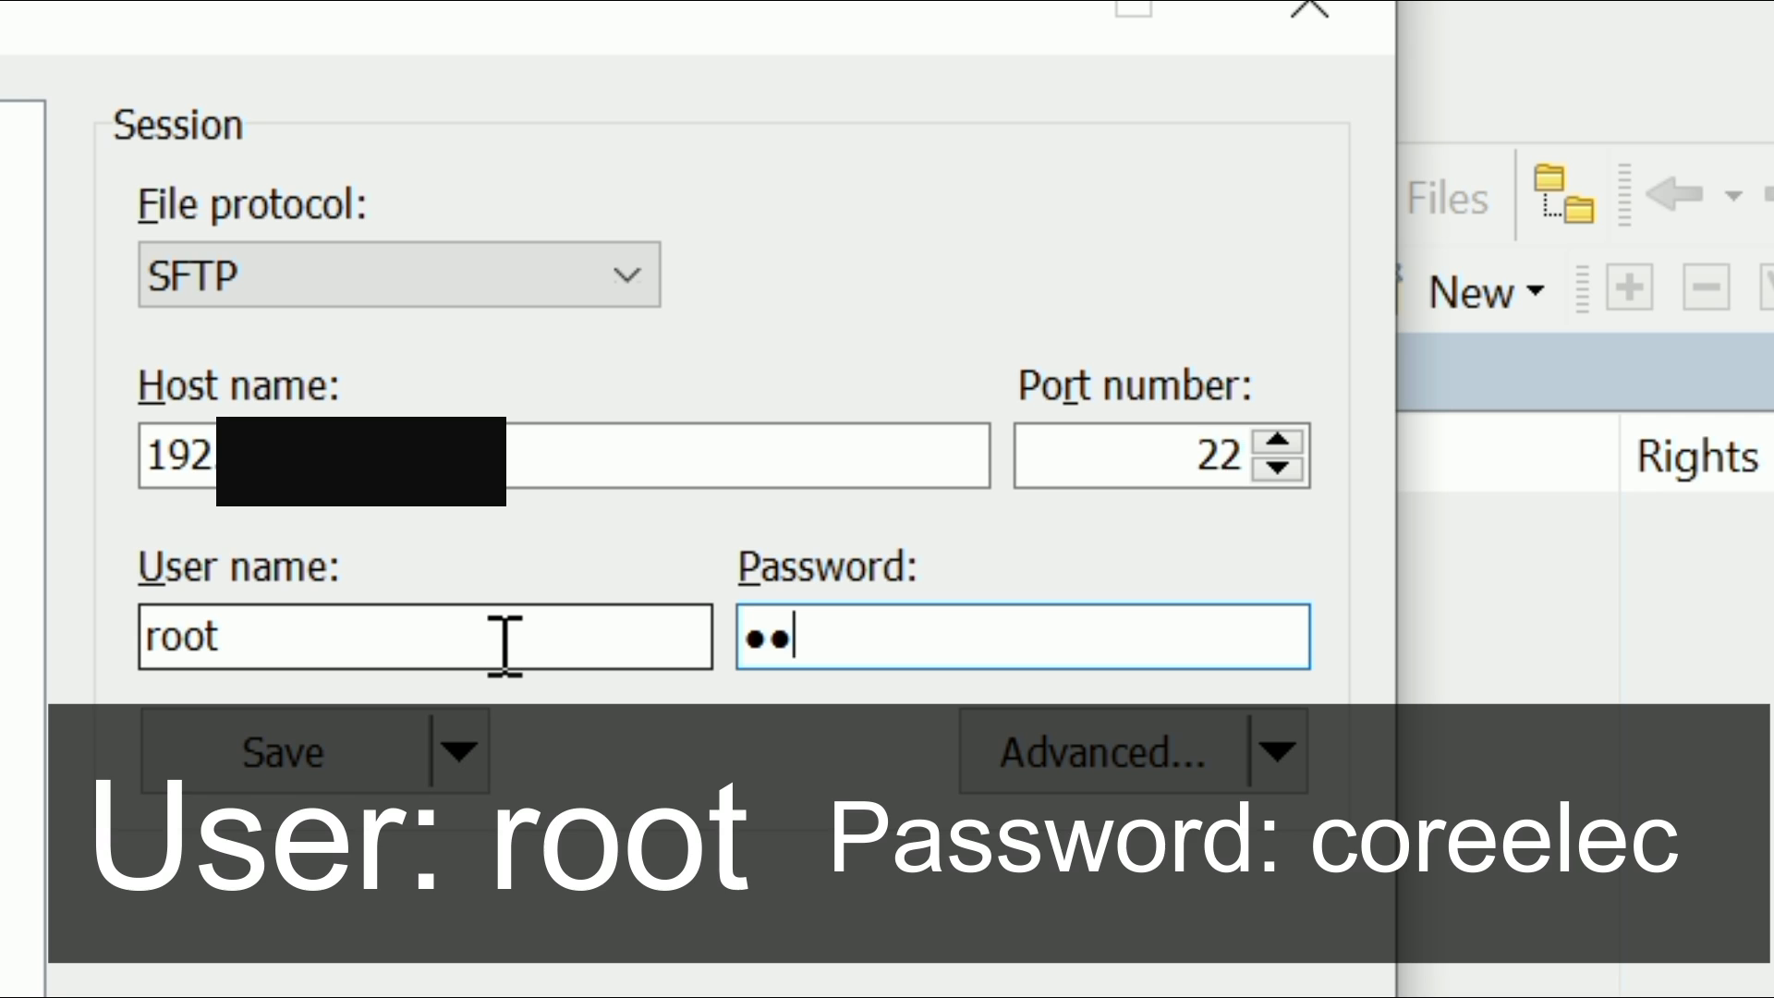
pyautogui.write('reelec')
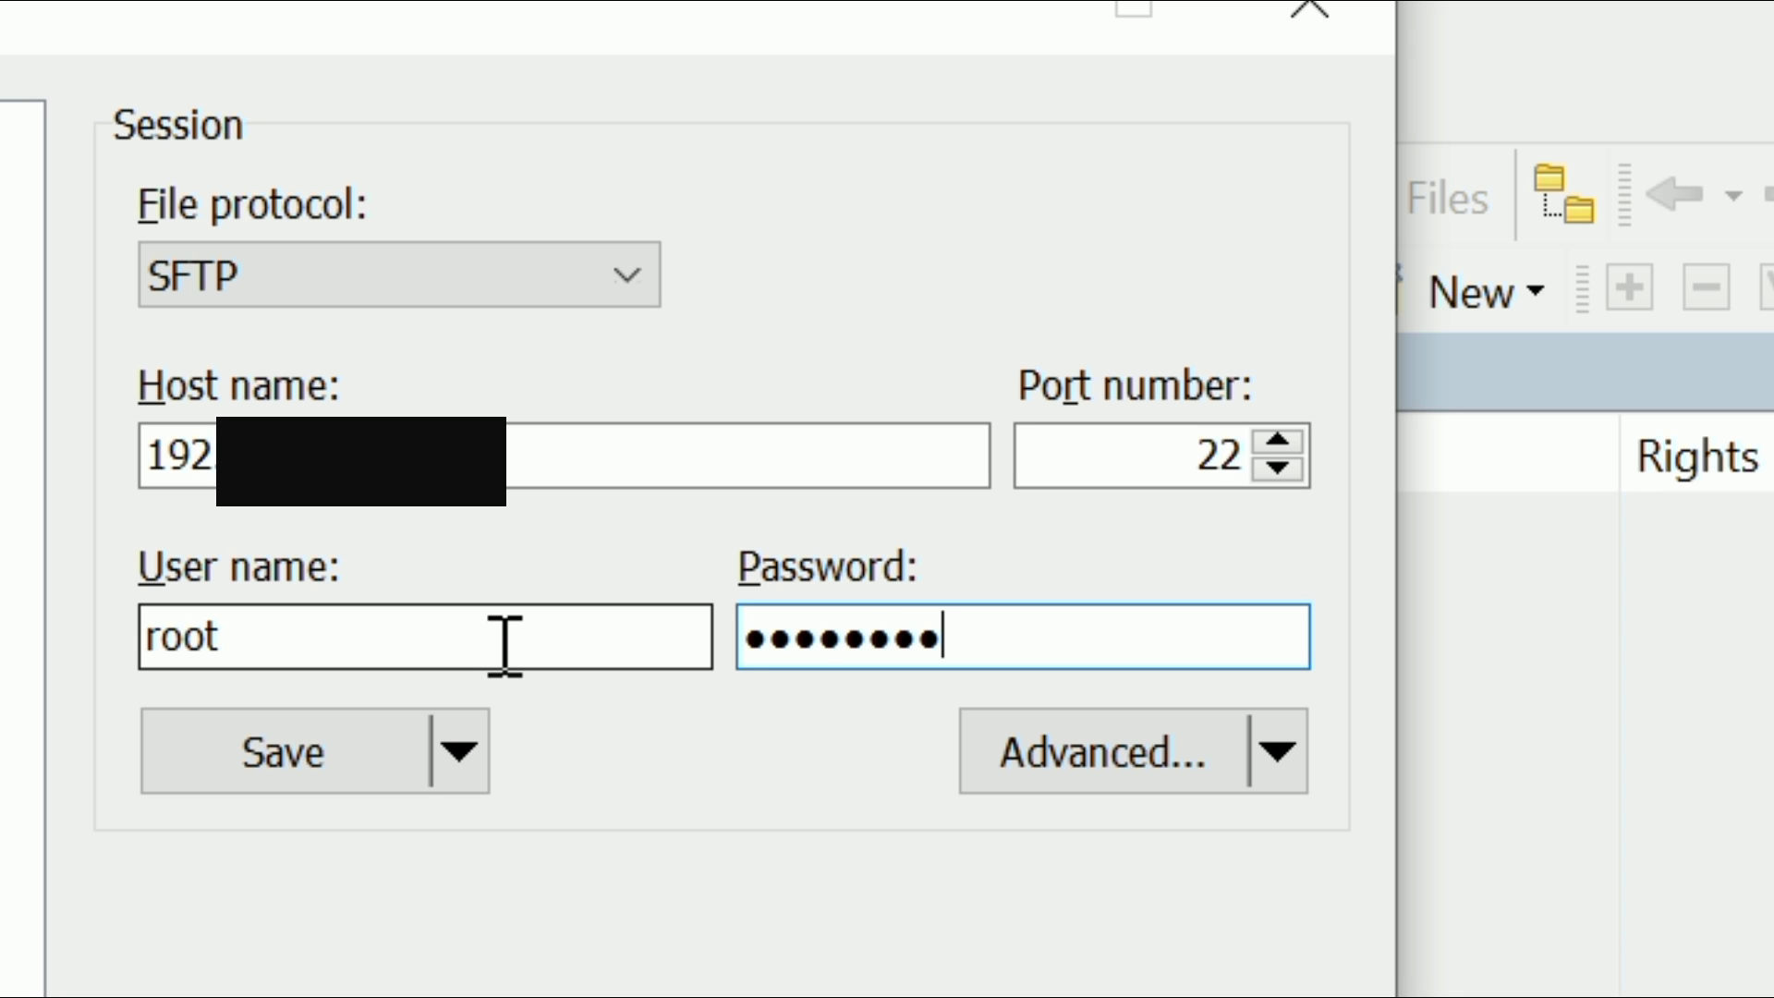
pyautogui.press('Return')
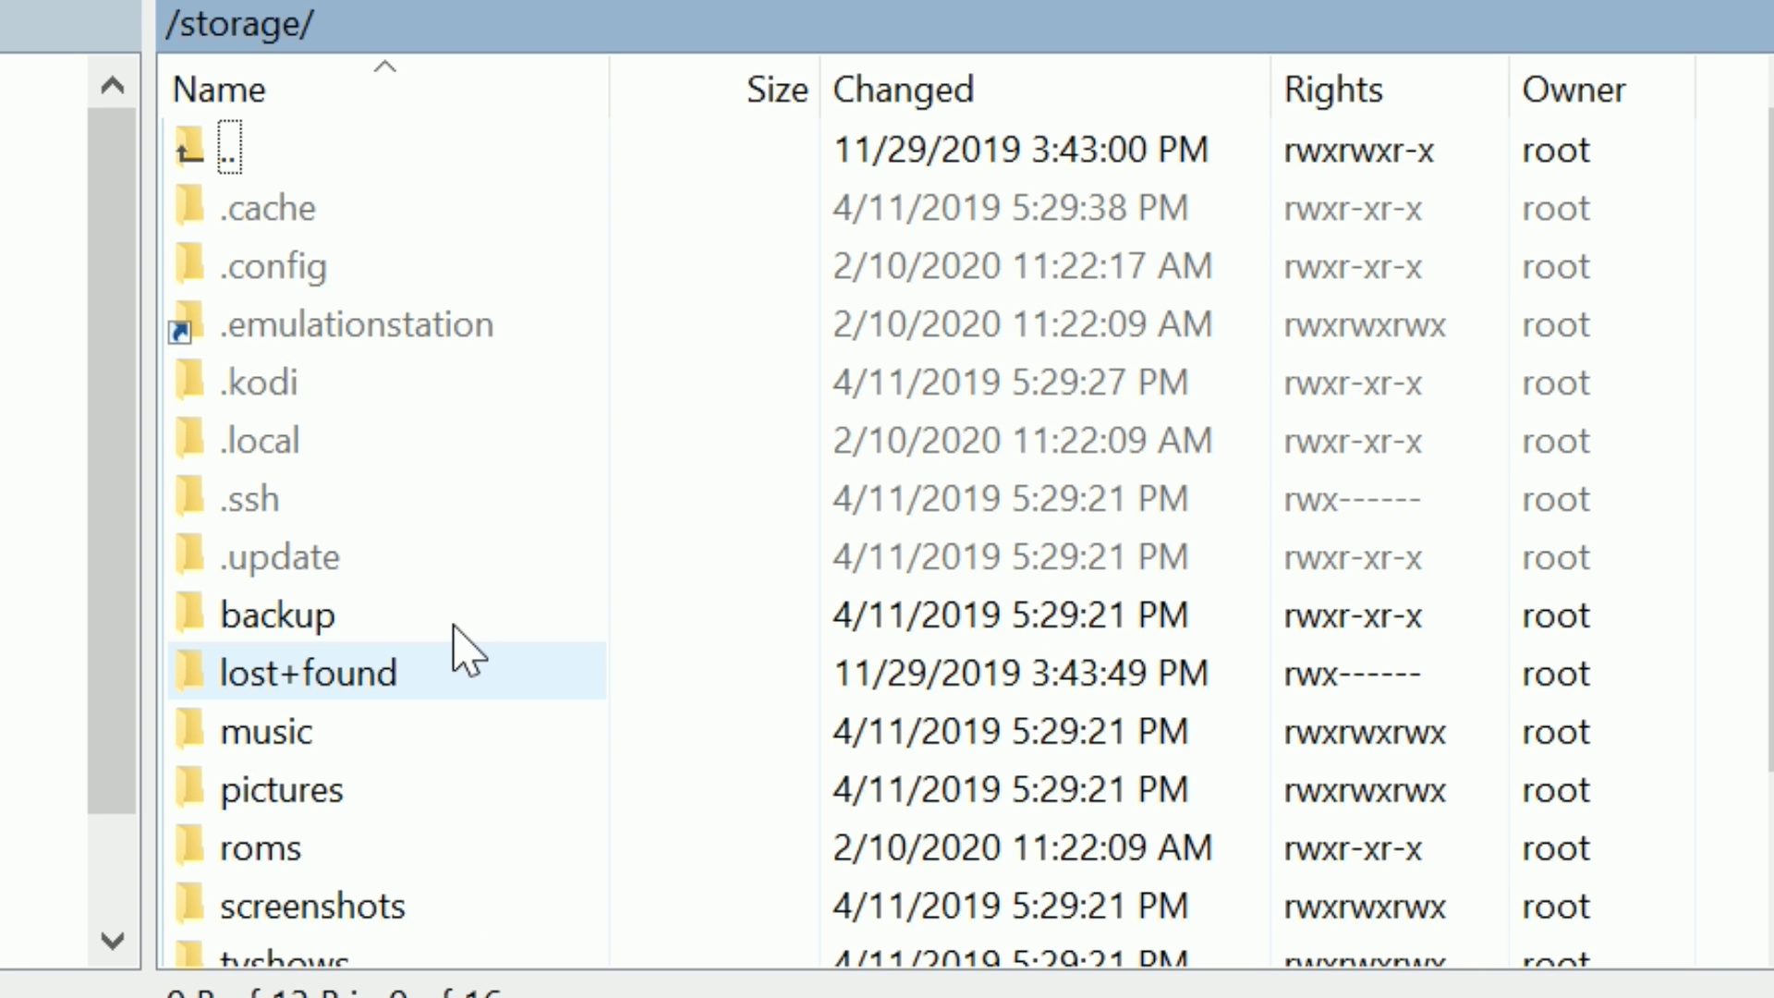
# Step: Open /storage/roms on the remote pane, then its psx folder
pyautogui.scroll(-1, 831, 554)
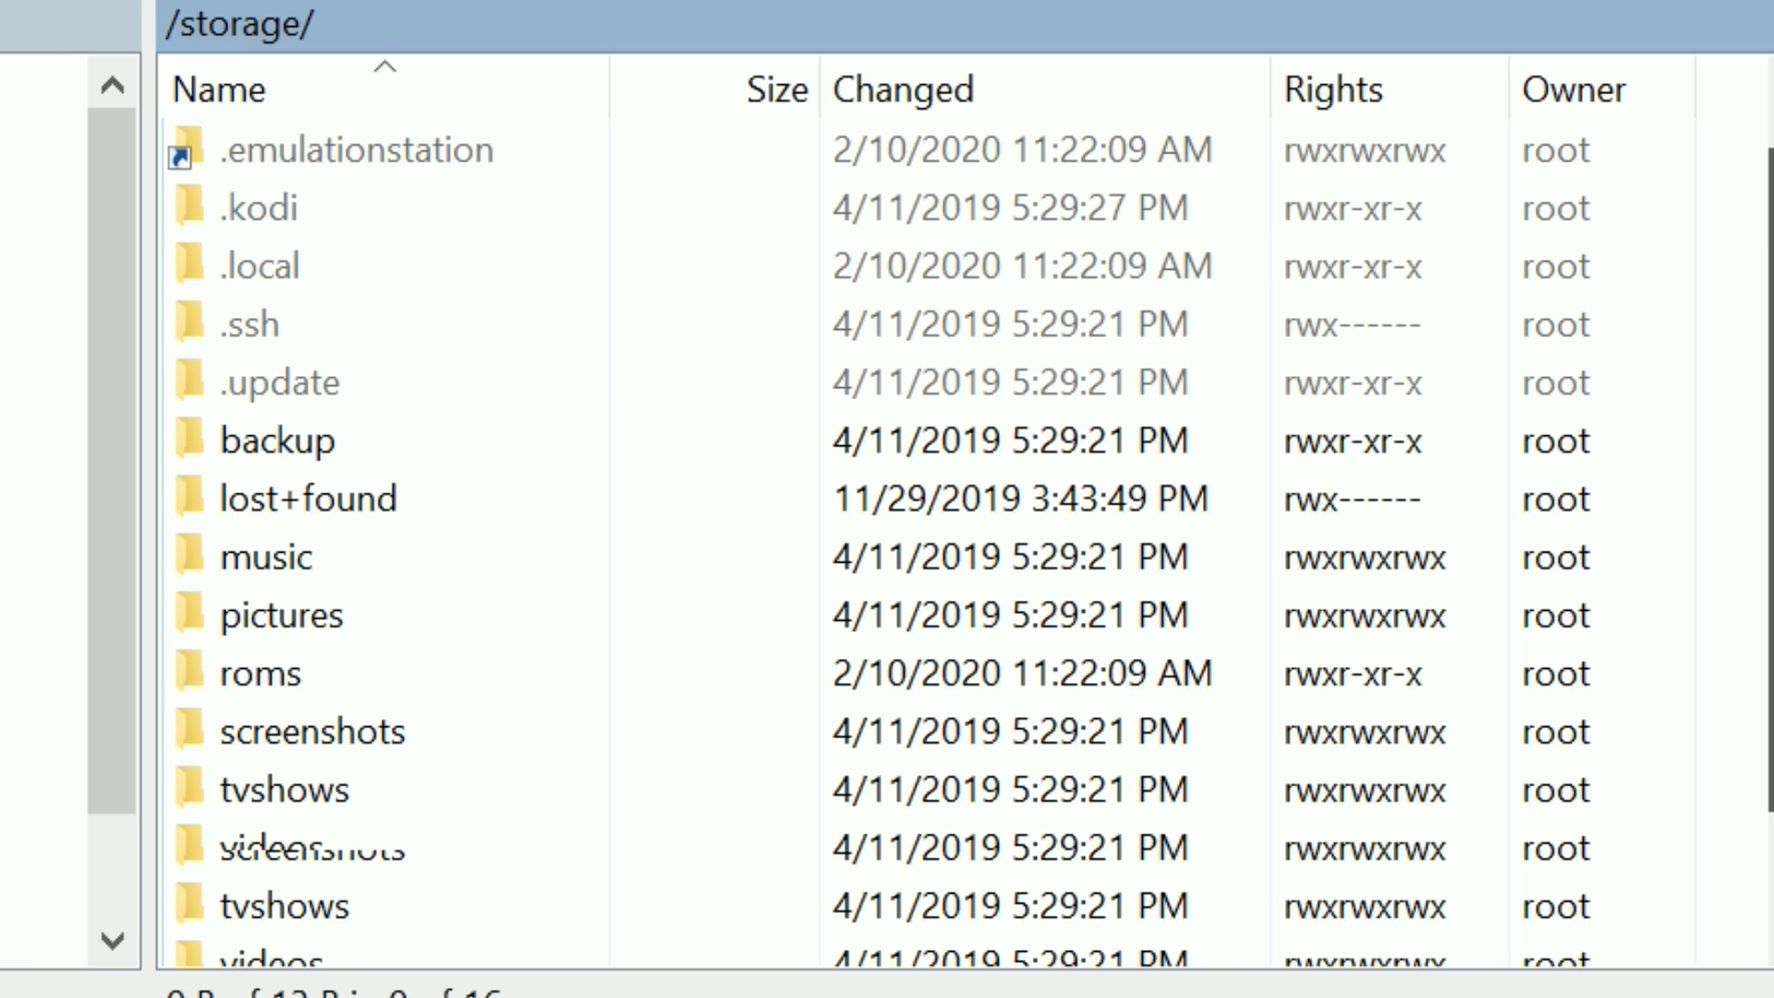
pyautogui.click(239, 688)
pyautogui.doubleClick(268, 686)
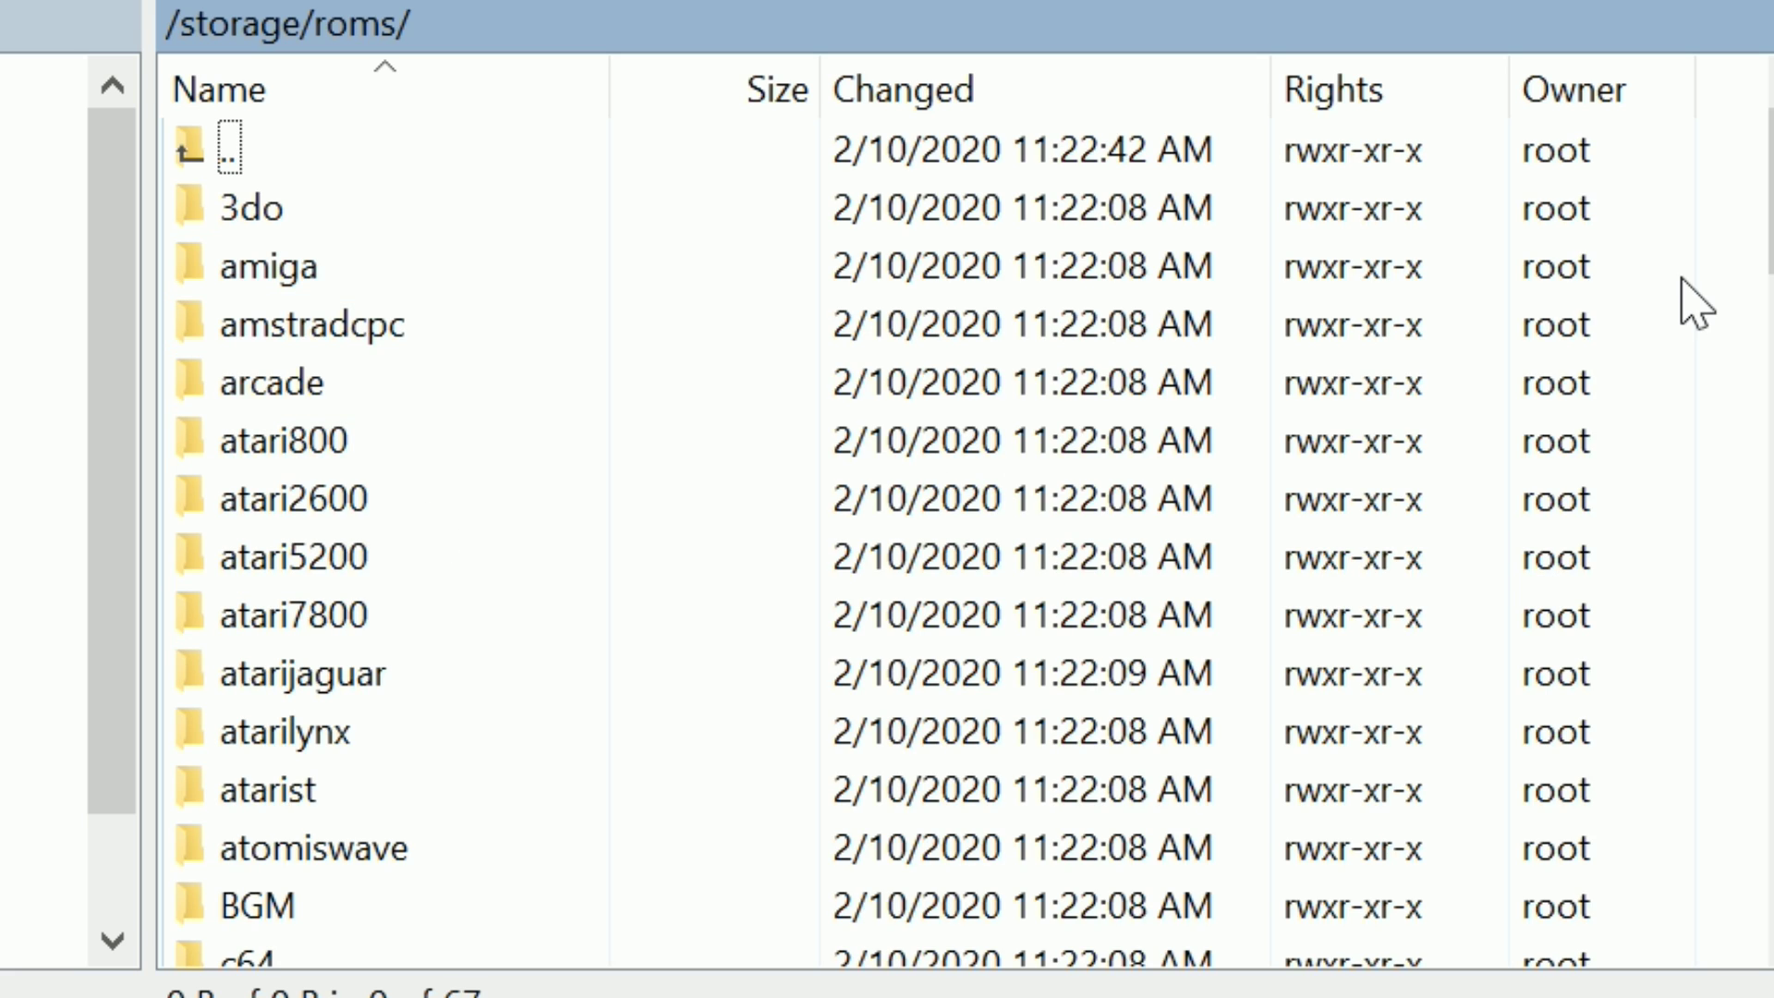
pyautogui.scroll(-4, 1769, 231)
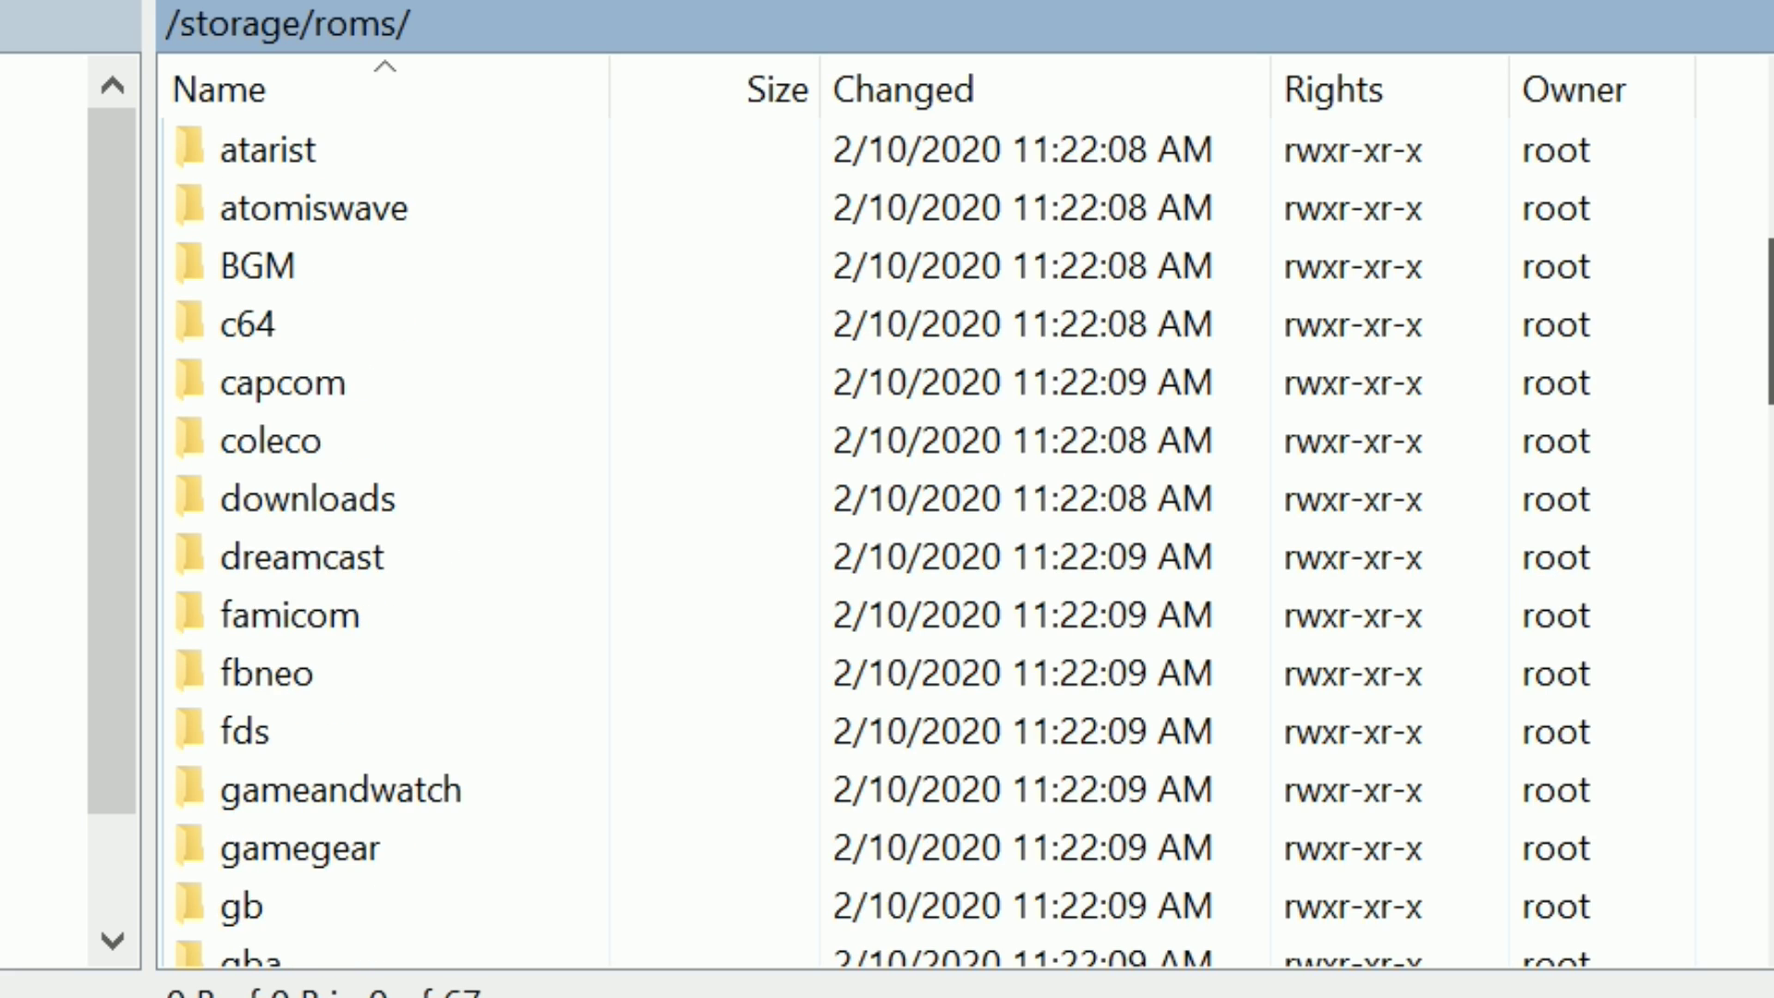
pyautogui.scroll(-6, 924, 536)
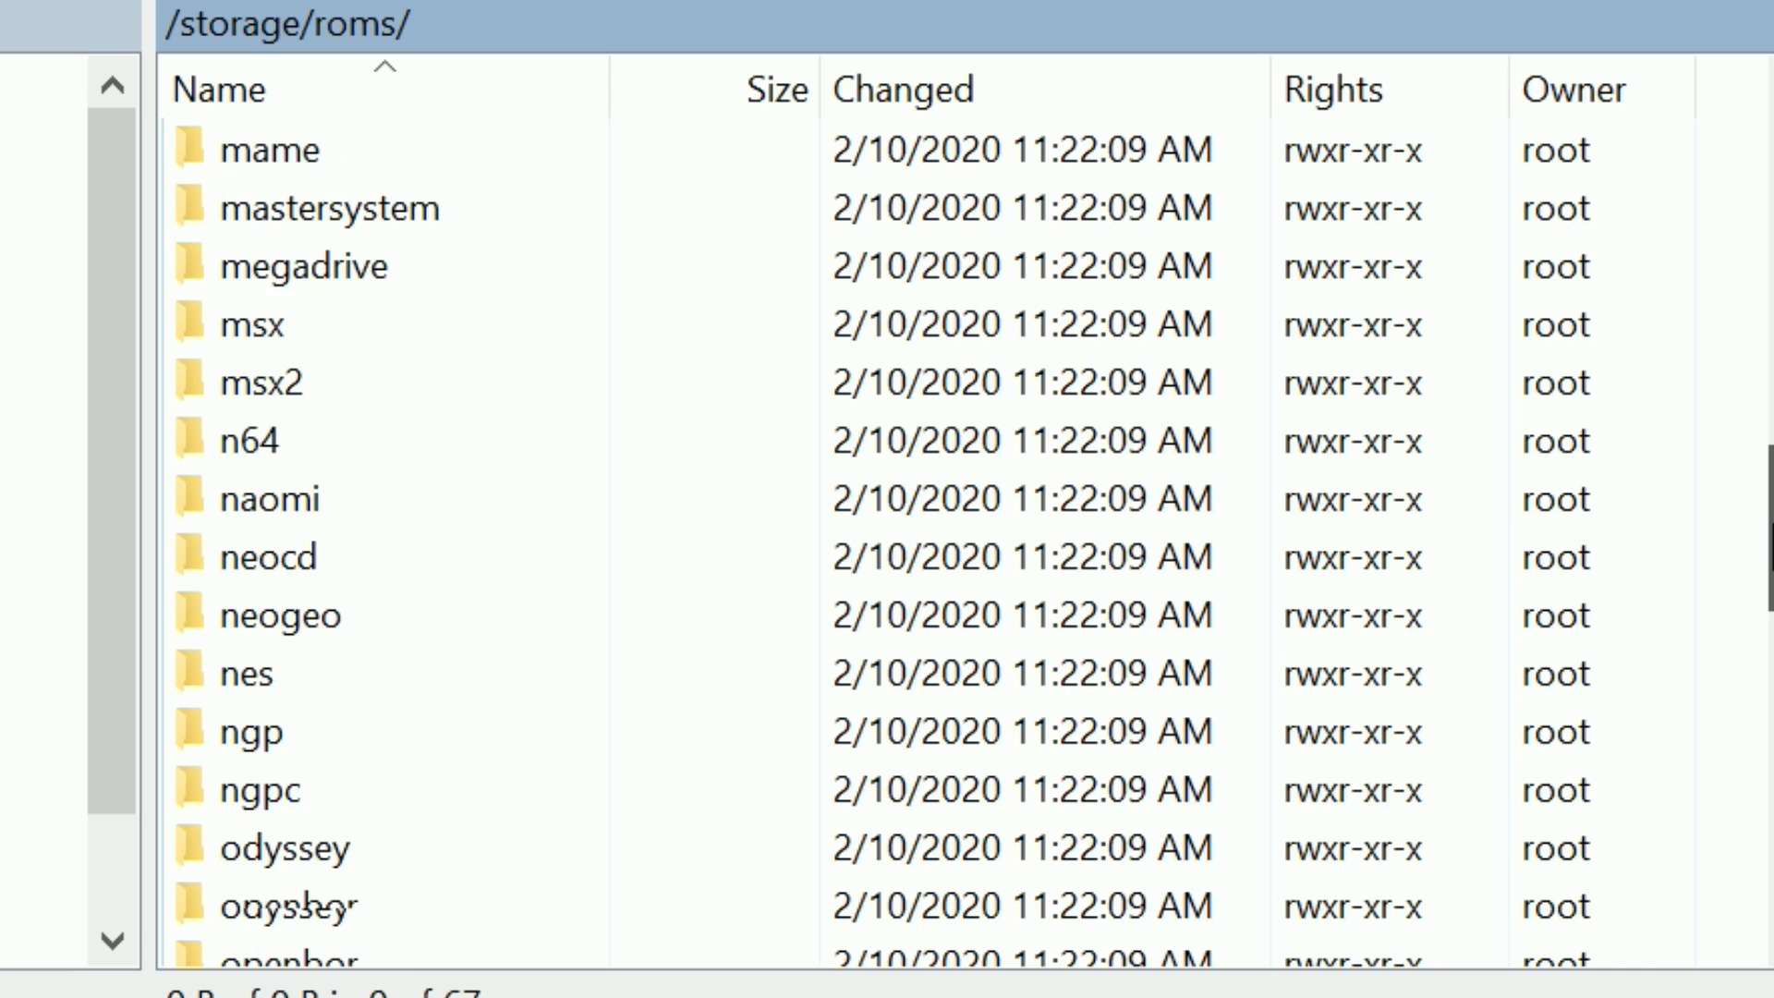
pyautogui.scroll(-3, 684, 653)
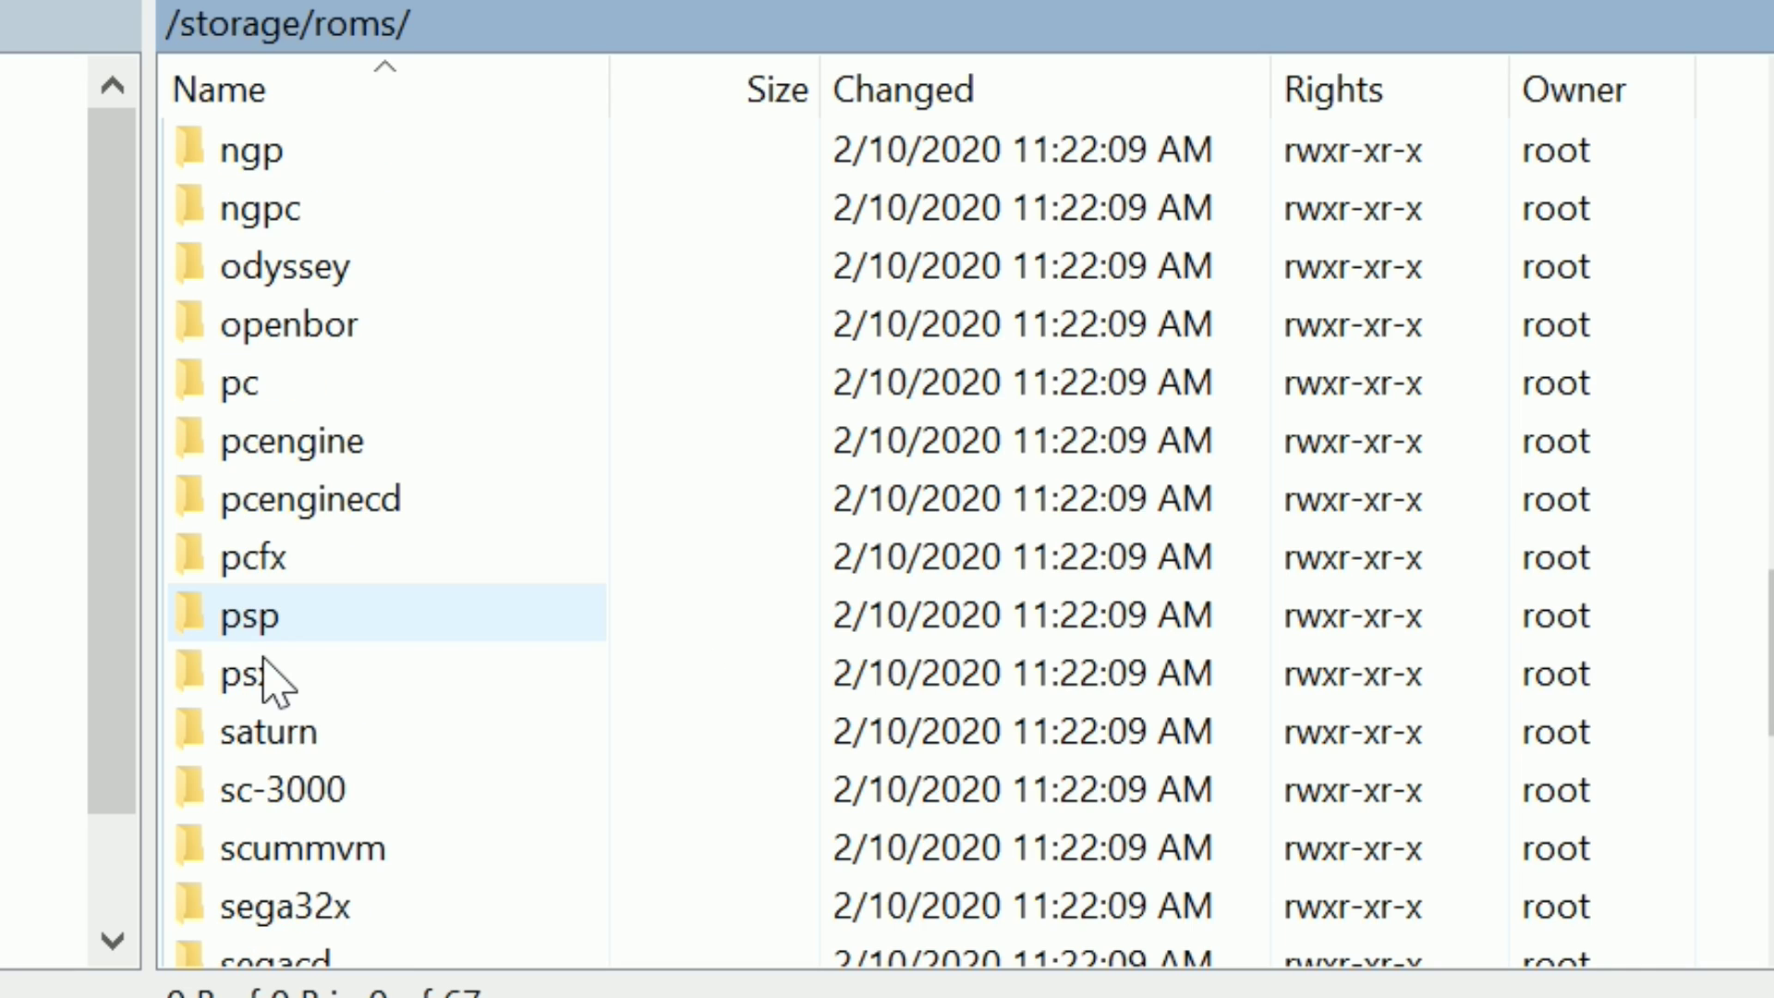
pyautogui.doubleClick(236, 691)
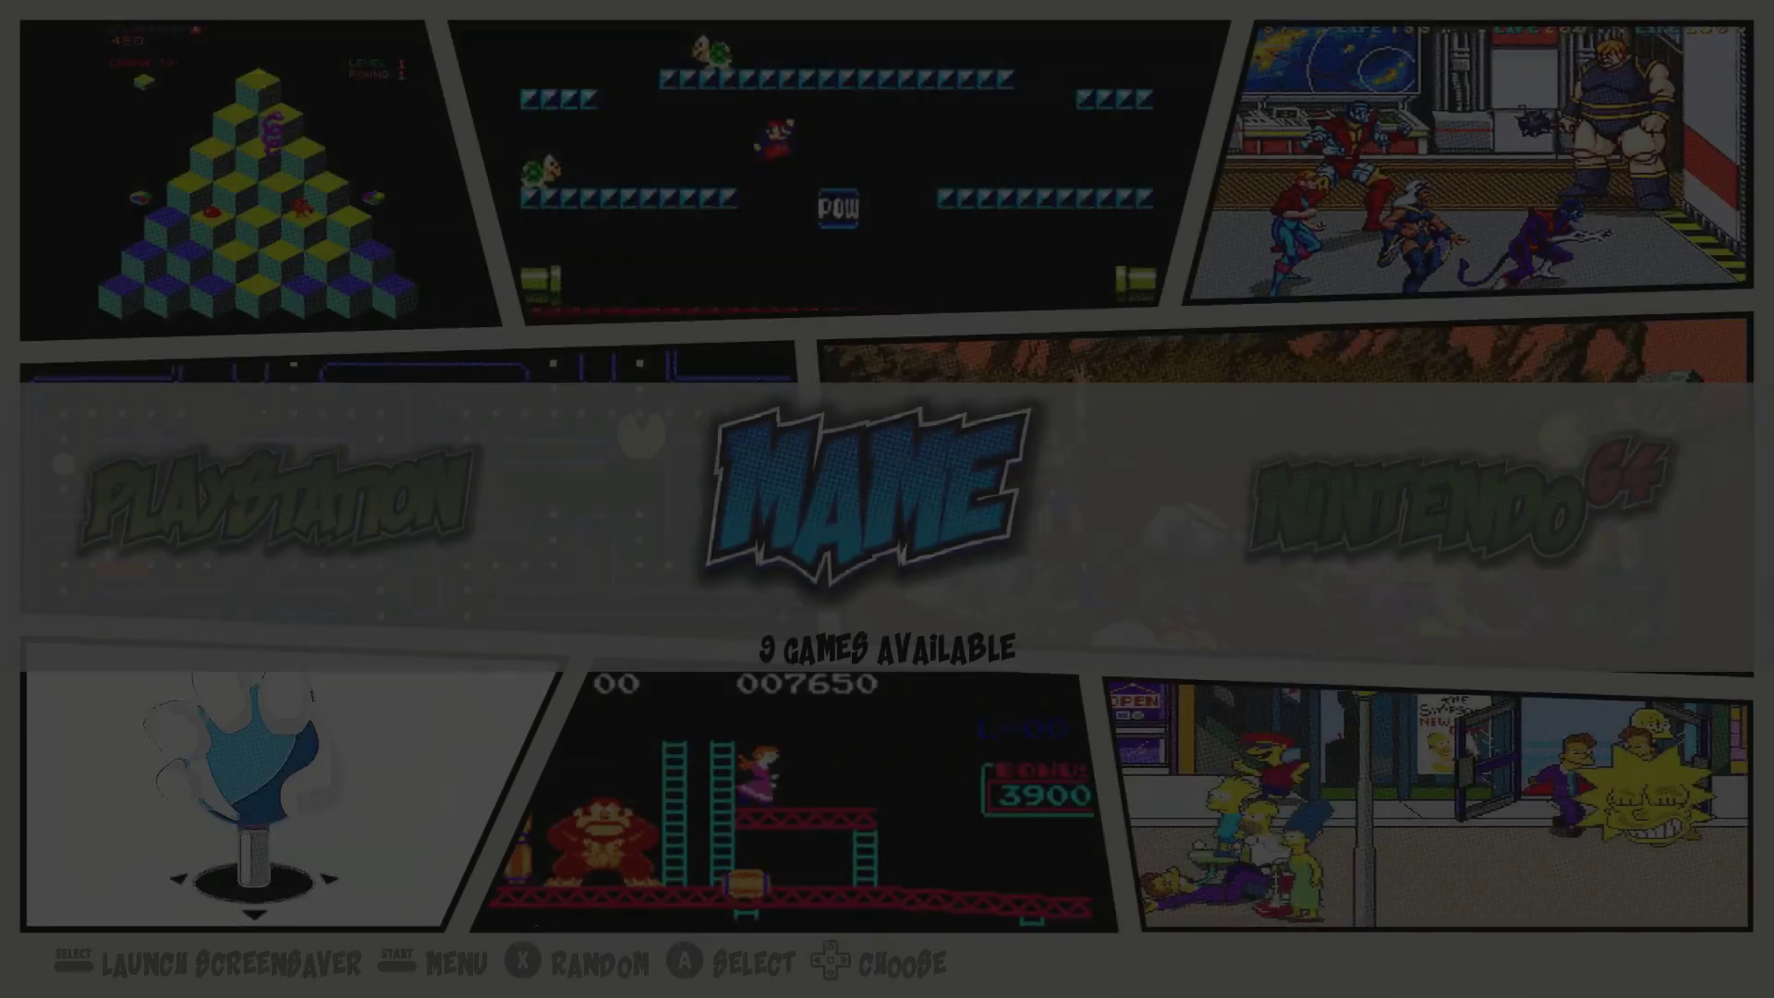
# Step: Cycle through PlayStation, Nintendo 64 and MAME, then start the full-screen arcade gameplay screensaver
pyautogui.press('Left')
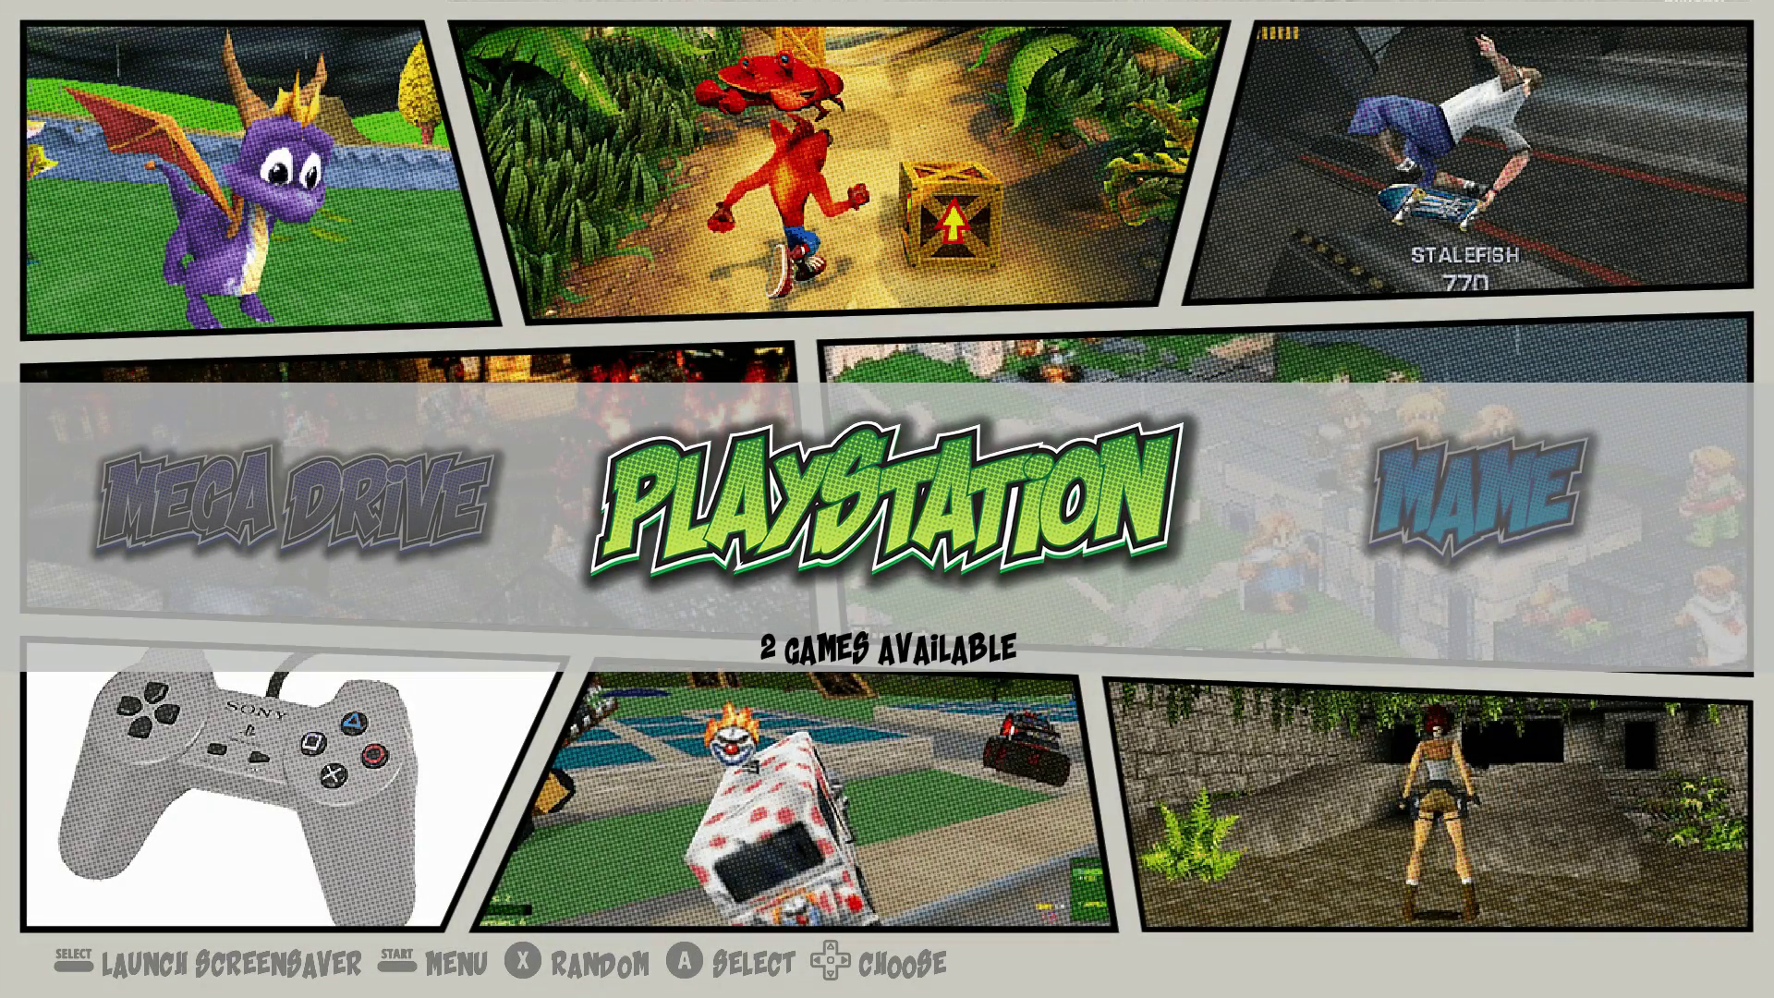
pyautogui.press('Left')
pyautogui.press('Left')
pyautogui.press('Left')
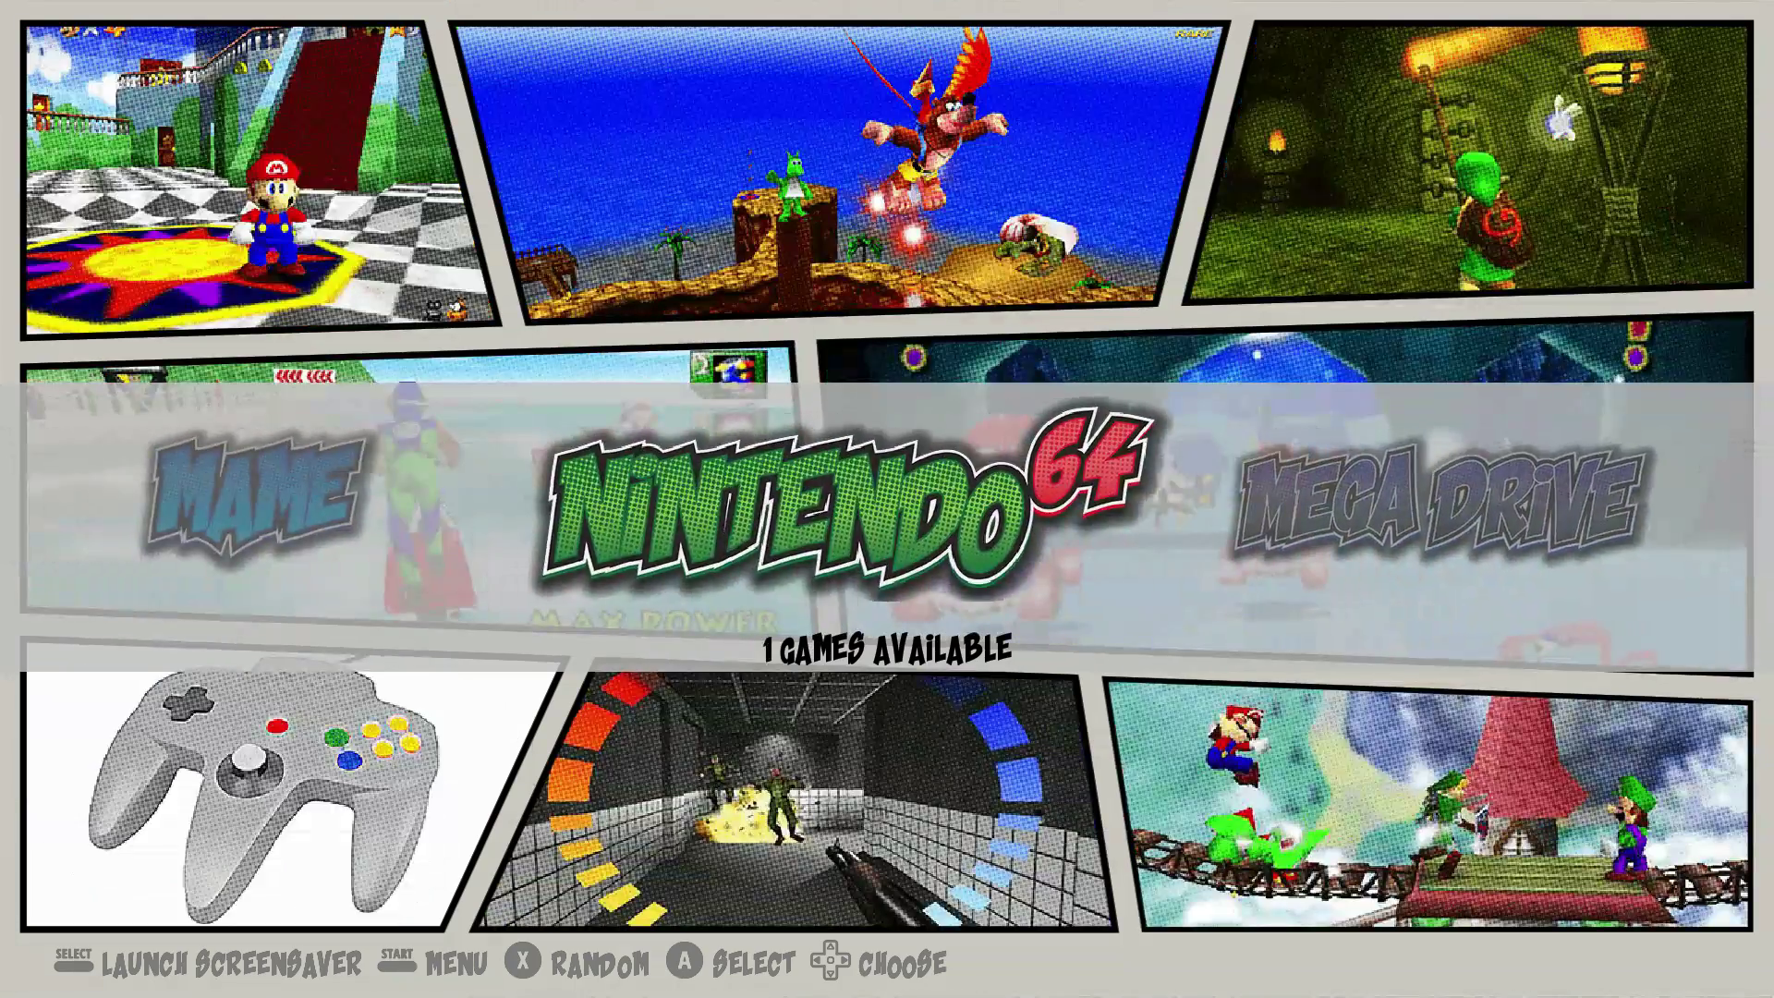
pyautogui.press('Left')
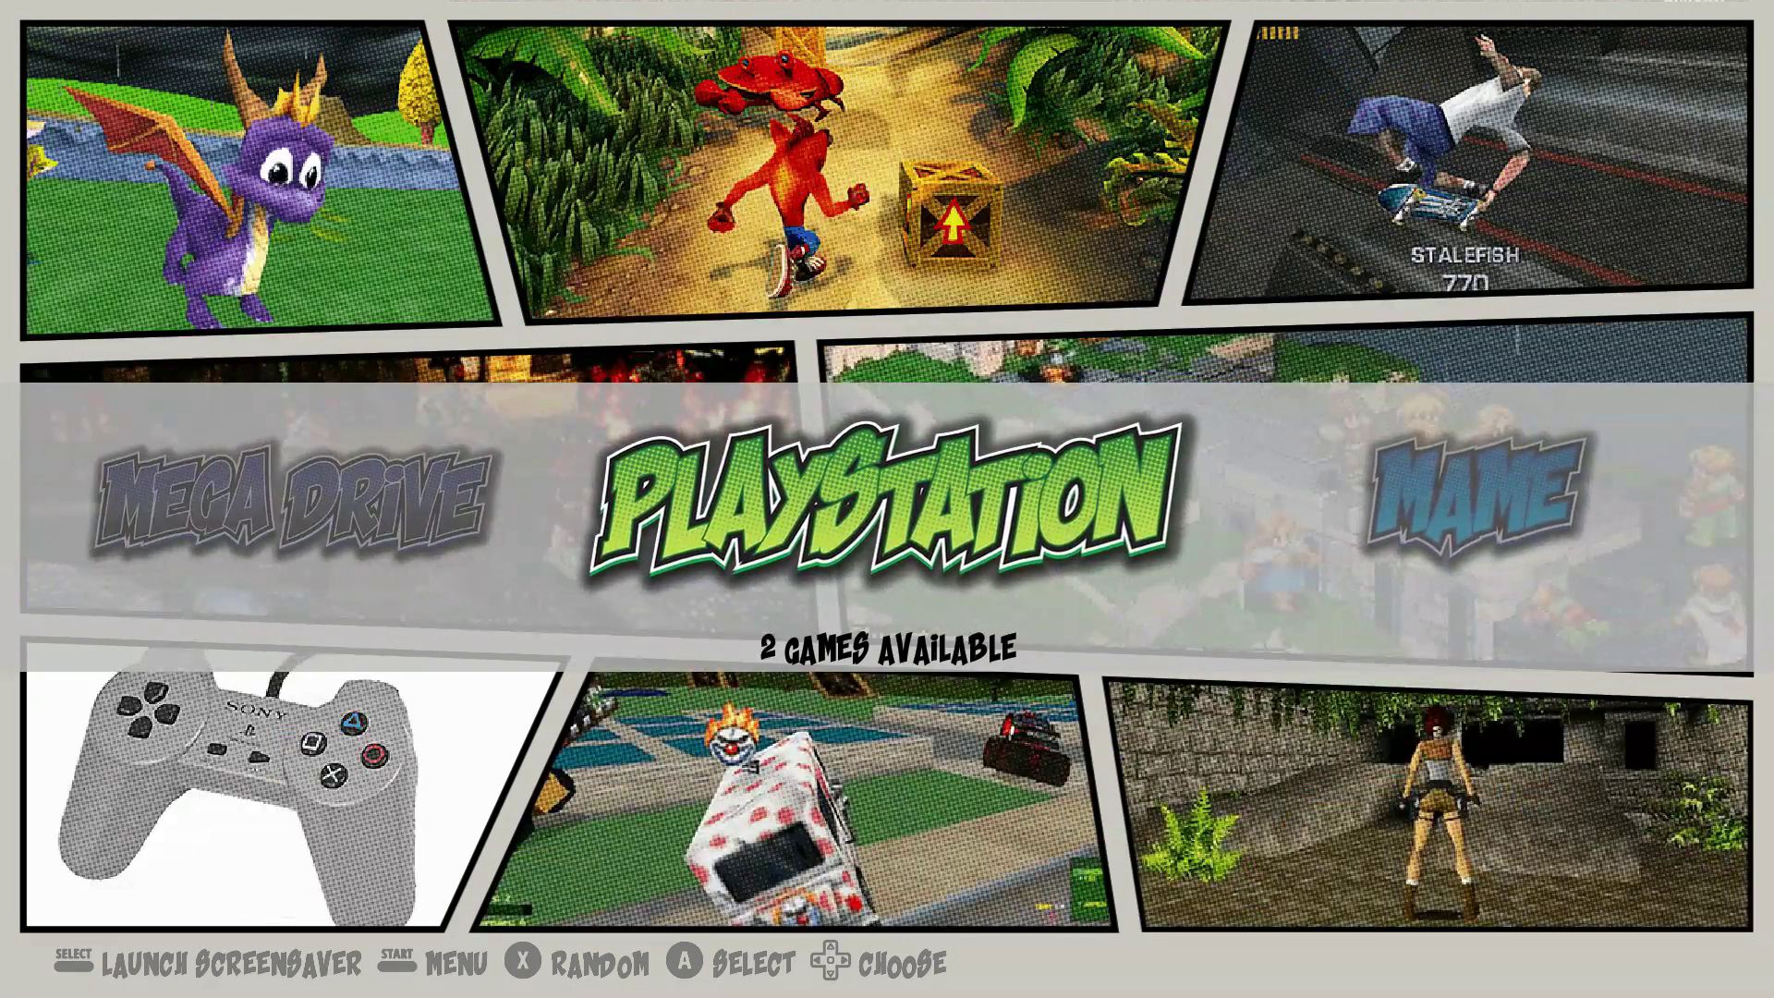
pyautogui.press('Right')
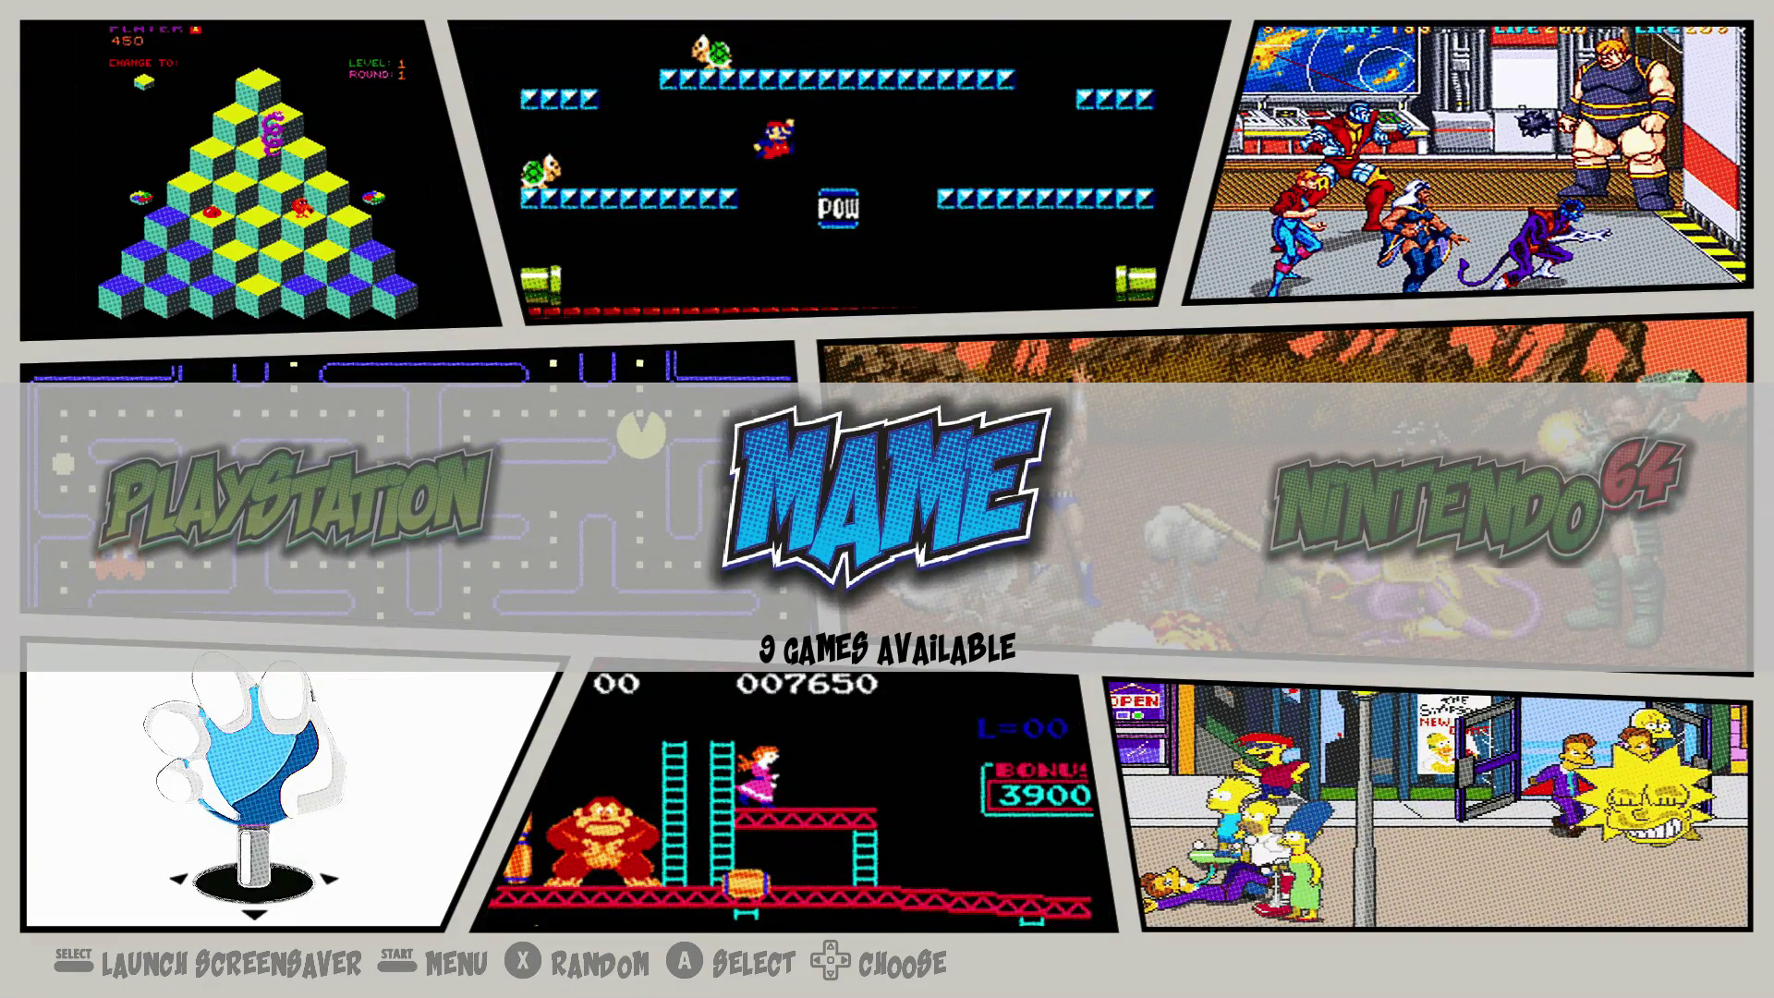
pyautogui.press('F1')
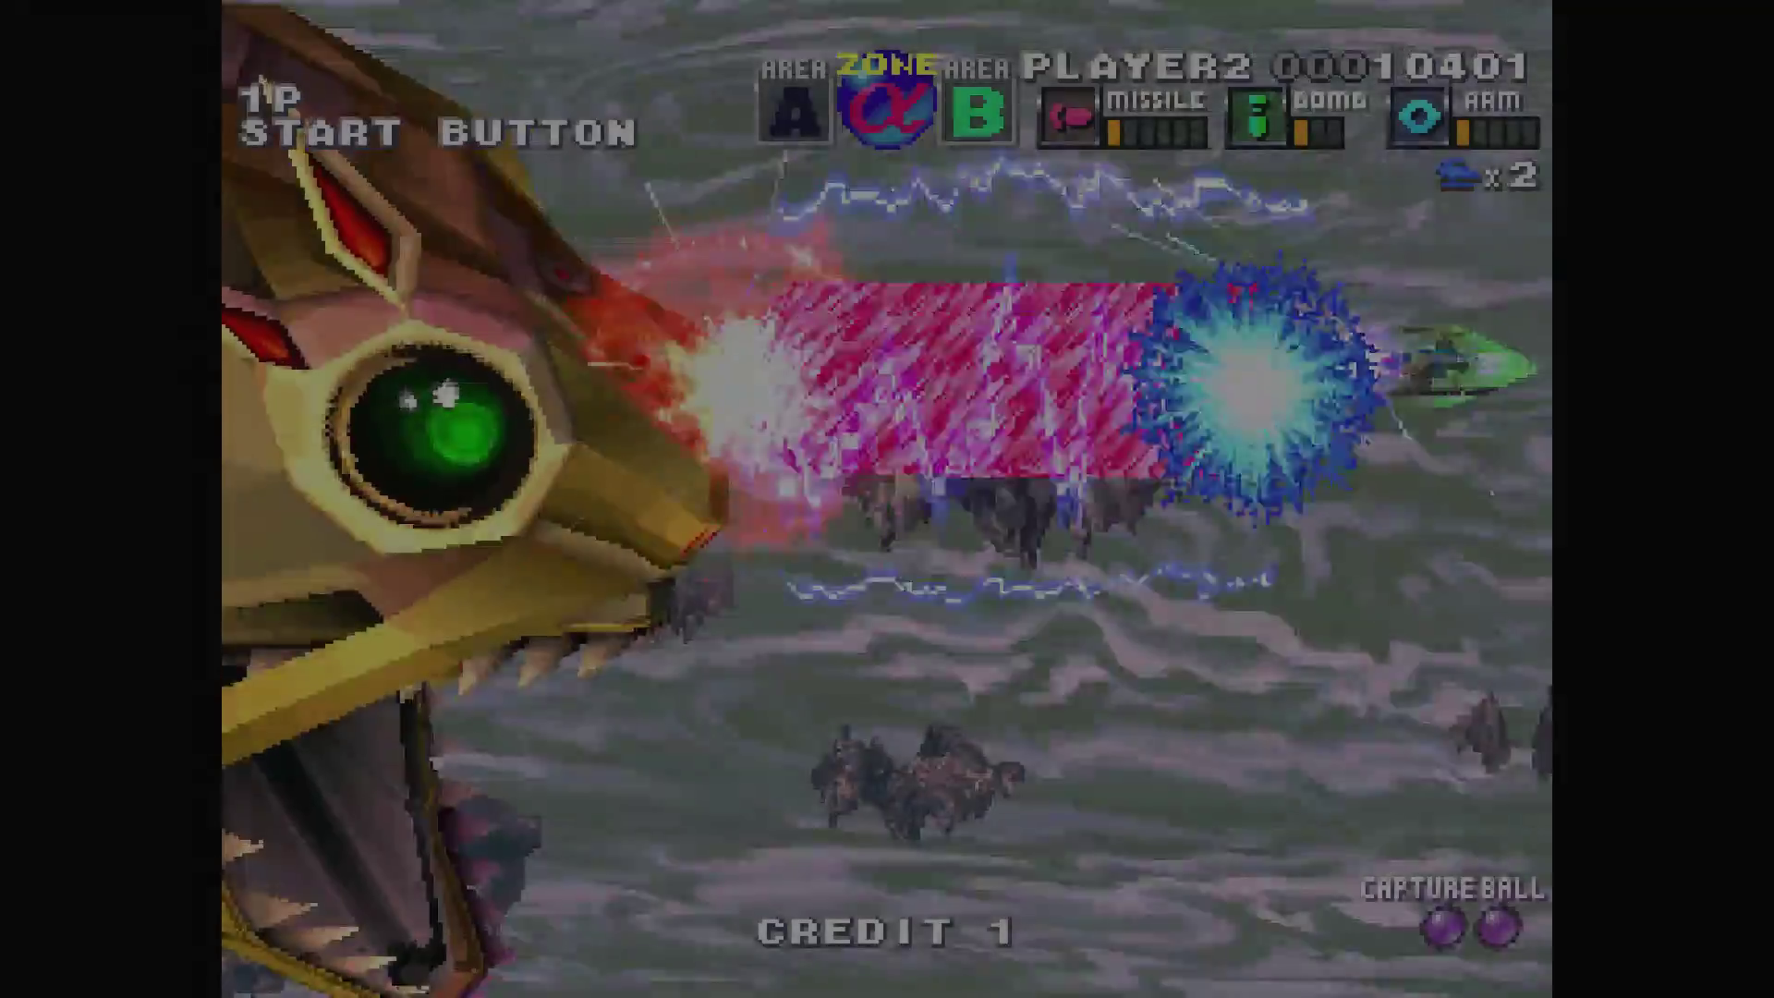